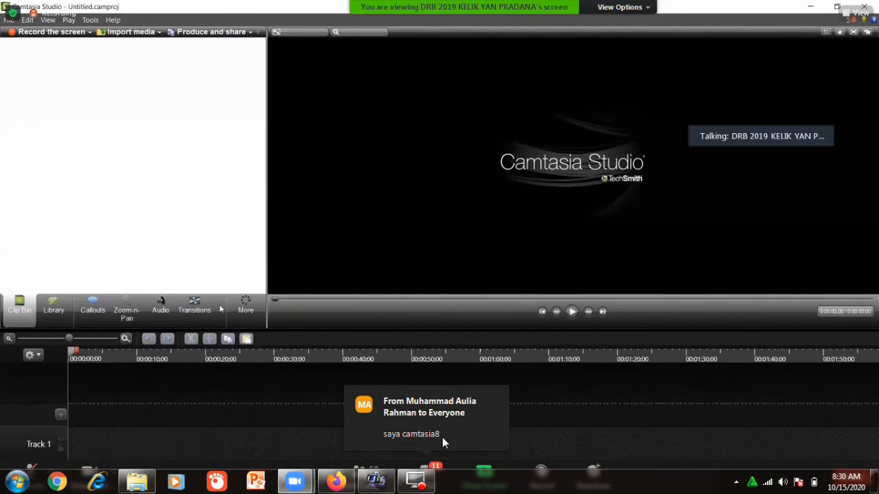
# Step: Import the motivational music track, the image 173 and the NO-COPYRIGHT-STOCK-VIDEOS-YouTube clip from the Synchronous Day 2 folder into the project's media
pyautogui.moveTo(420, 484)
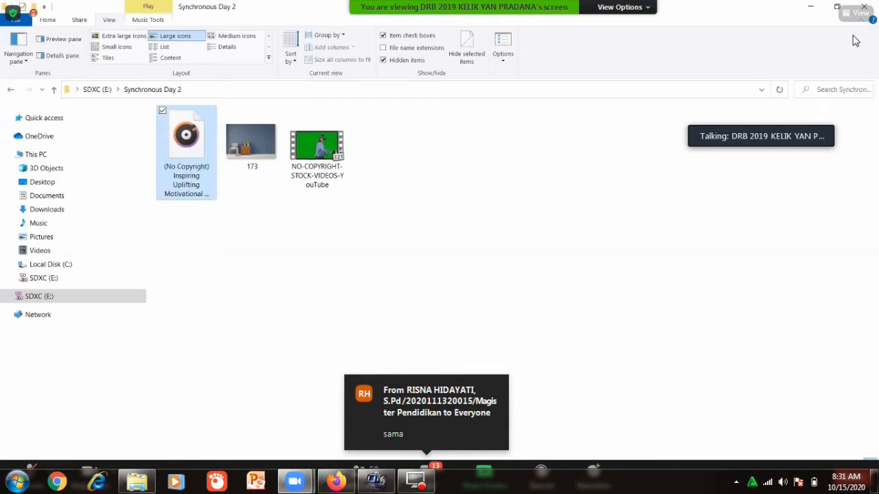
pyautogui.moveTo(186, 151); pyautogui.dragTo(70, 129)
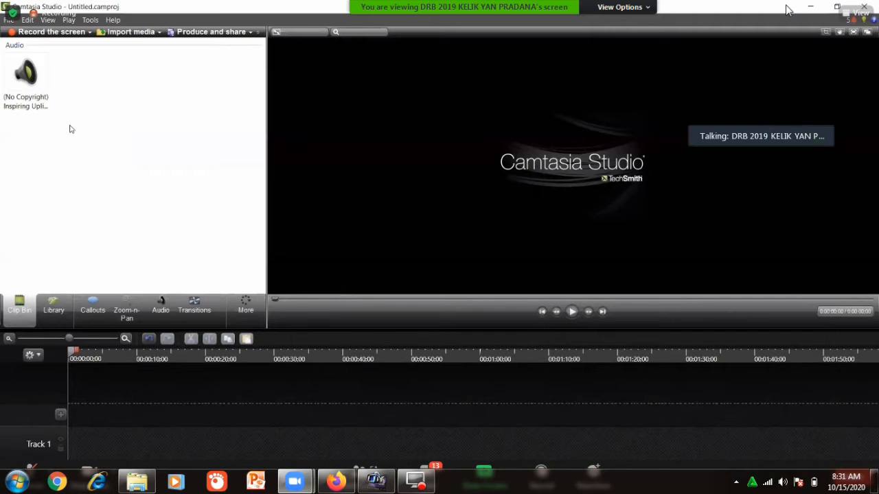
pyautogui.hotkey('alt', 'Tab')
pyautogui.moveTo(403, 197); pyautogui.dragTo(252, 151)
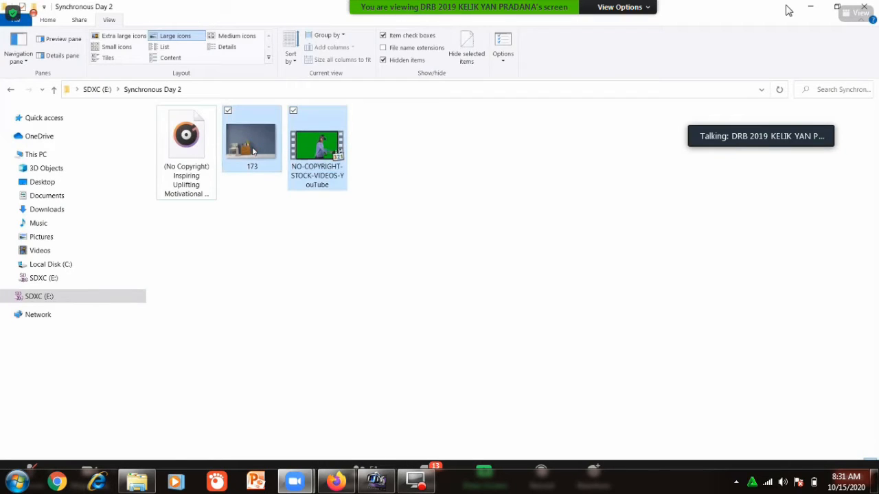
pyautogui.moveTo(252, 151); pyautogui.dragTo(115, 129)
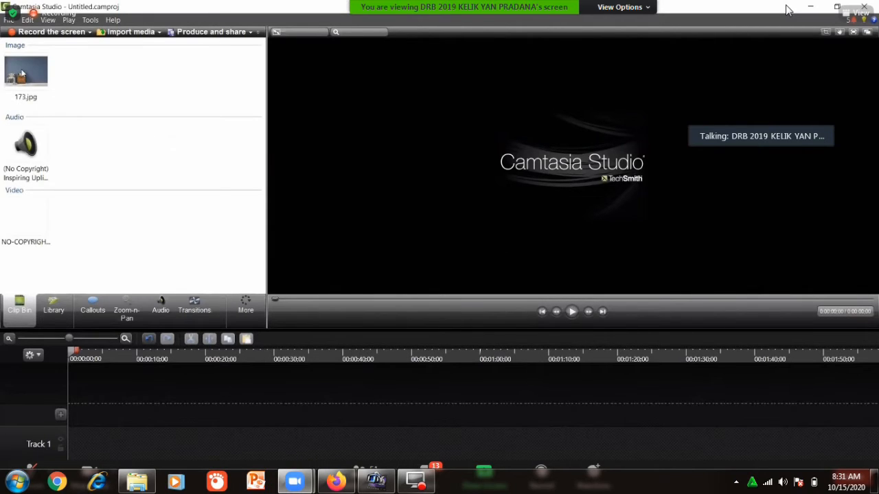
# Step: Place the audio (No Copyright) Inspiring Uplifting Motivational Cinematic.mp3 on Track 1 at the start of the timeline
pyautogui.click(22, 150)
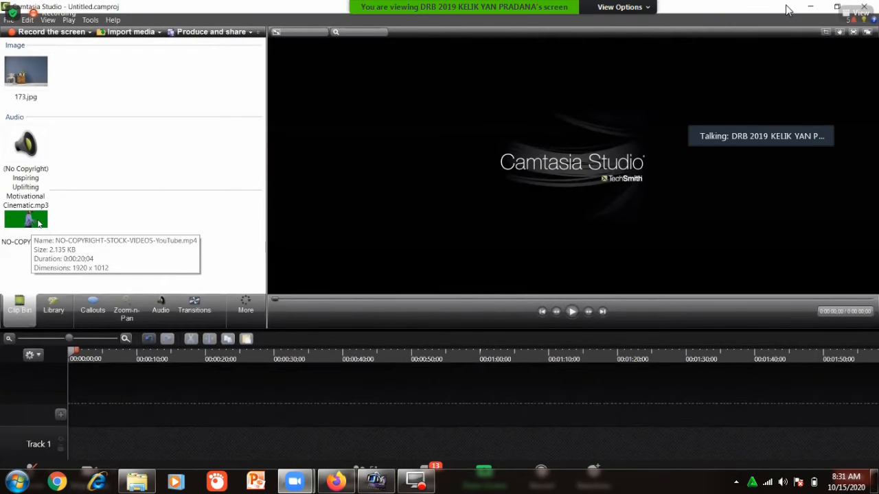
pyautogui.click(38, 224)
pyautogui.click(25, 145)
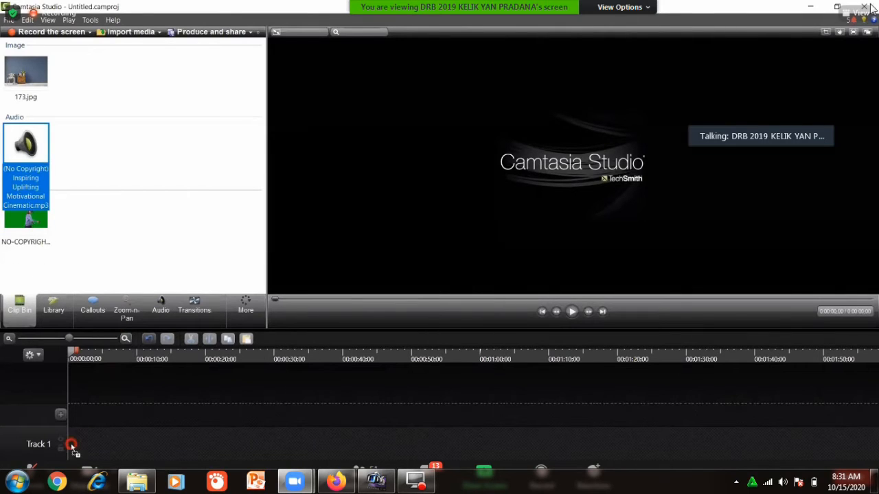
pyautogui.moveTo(71, 444); pyautogui.dragTo(109, 446)
pyautogui.rightClick(108, 448)
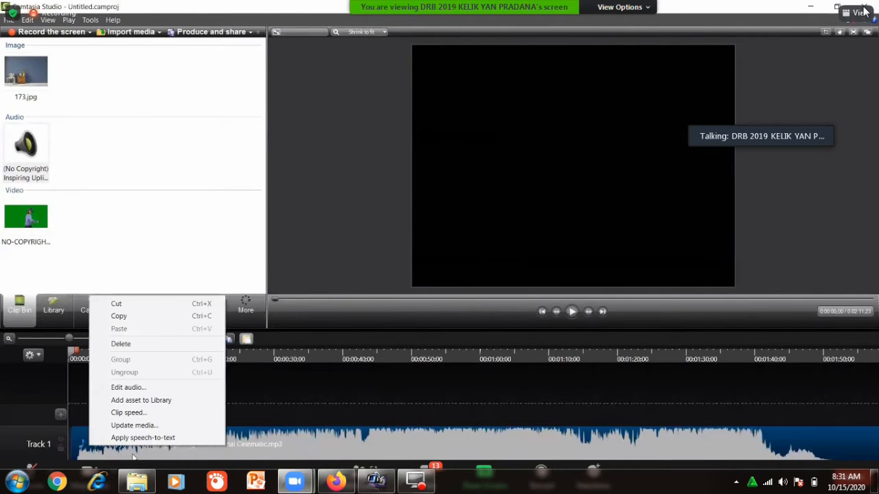
pyautogui.click(108, 451)
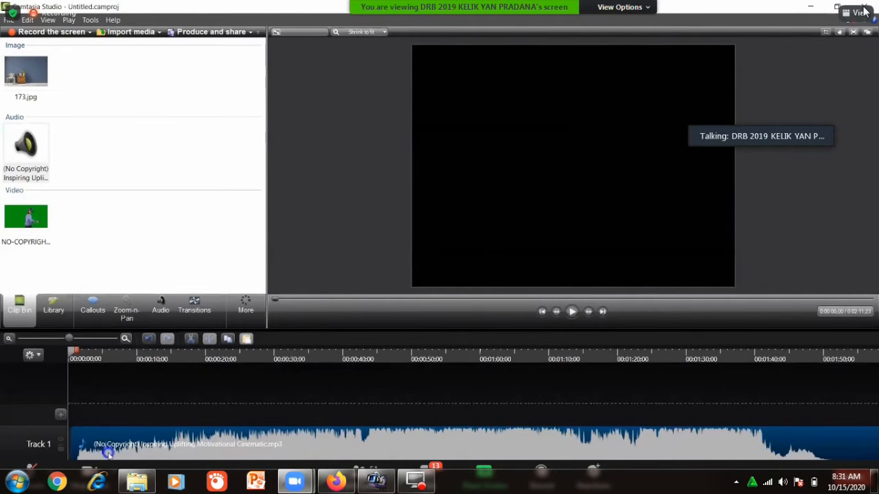
pyautogui.rightClick(109, 451)
pyautogui.click(333, 429)
# Step: Add 173.jpg to Track 2 at the start of the timeline and extend its duration to about 1 minute 10 seconds
pyautogui.click(27, 75)
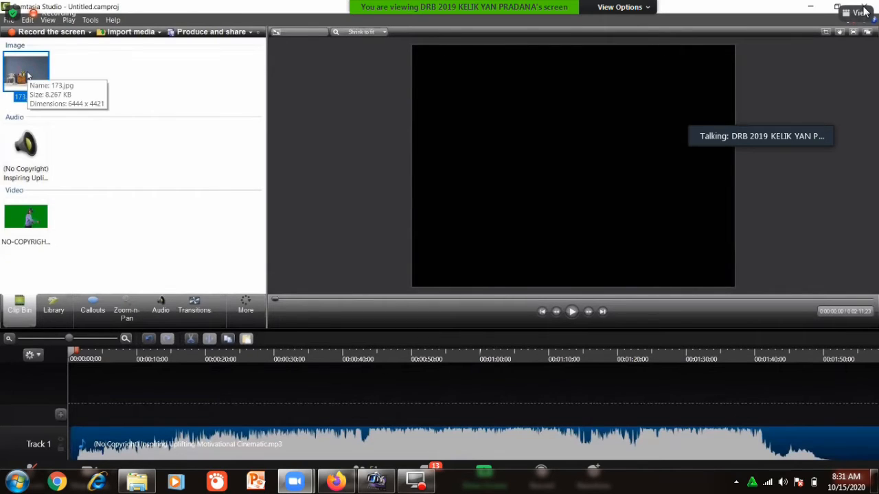
pyautogui.moveTo(27, 76); pyautogui.dragTo(77, 416)
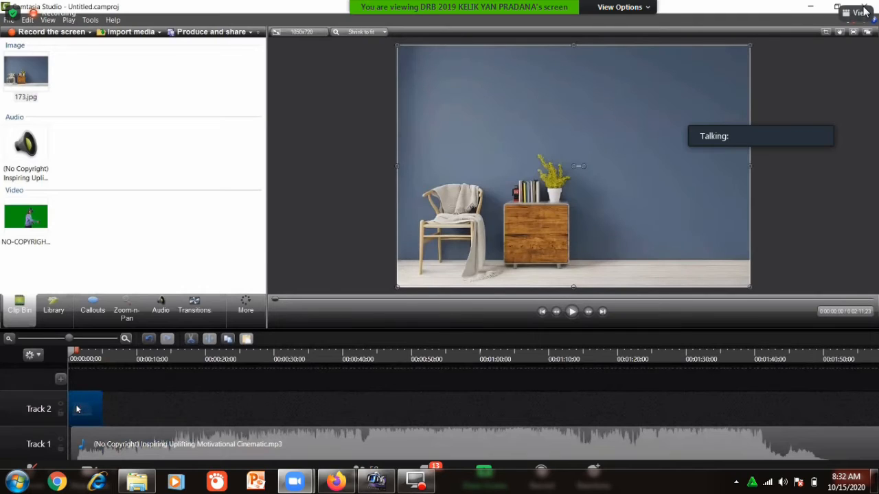
pyautogui.click(94, 439)
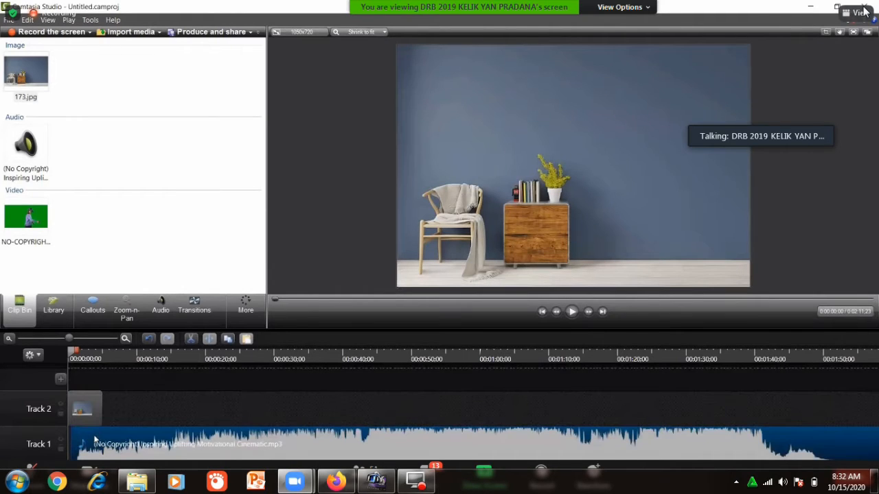
pyautogui.click(84, 410)
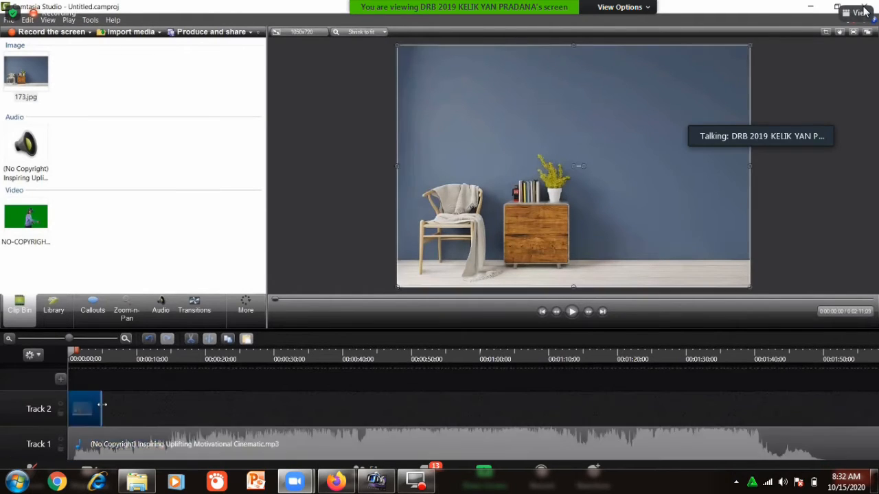
pyautogui.moveTo(103, 405); pyautogui.dragTo(548, 421)
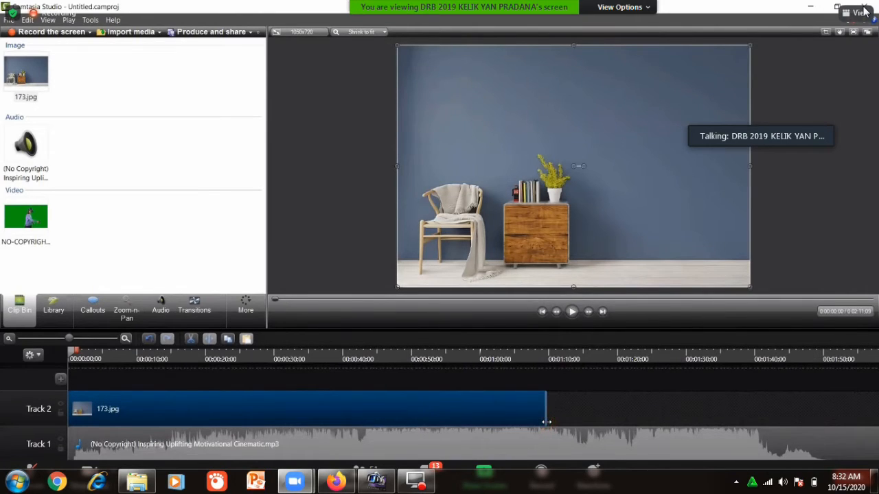
# Step: Place the green-screen video NO-COPYRIGHT-STOCK-VIDEOS-YouTube.mp4 on Track 3, aligned with the start of the timeline
pyautogui.click(39, 230)
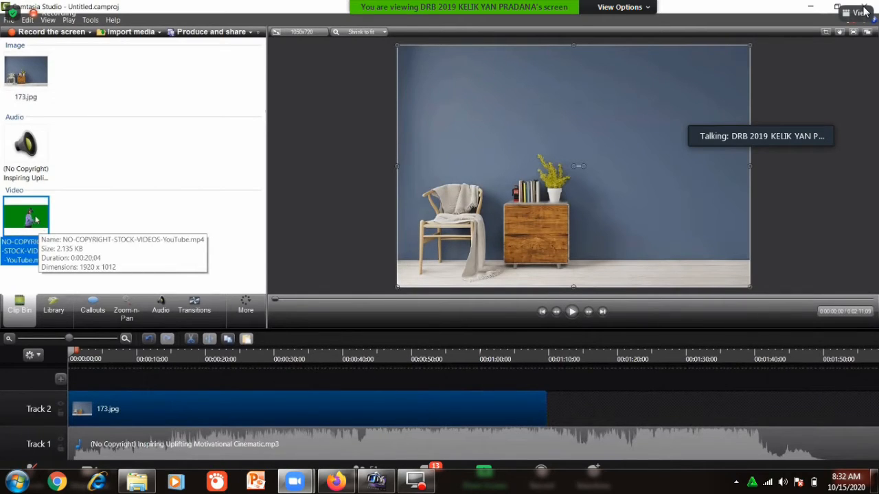
pyautogui.moveTo(36, 220); pyautogui.dragTo(74, 379)
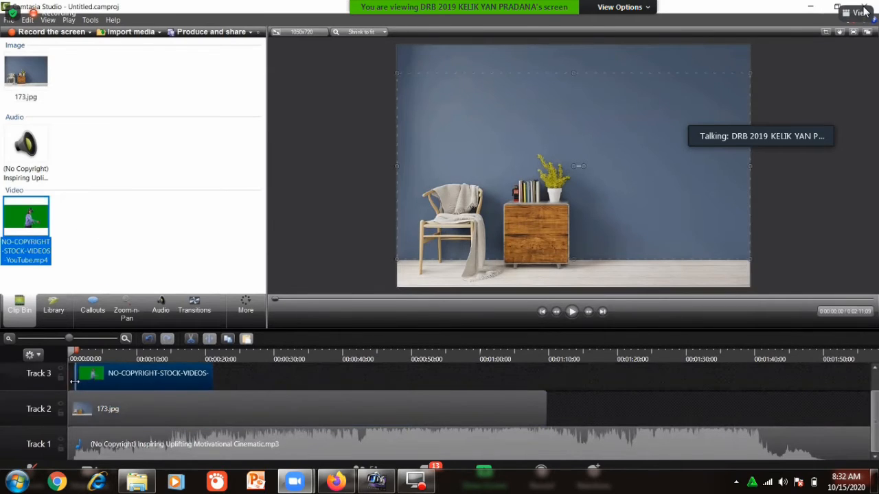
pyautogui.click(98, 386)
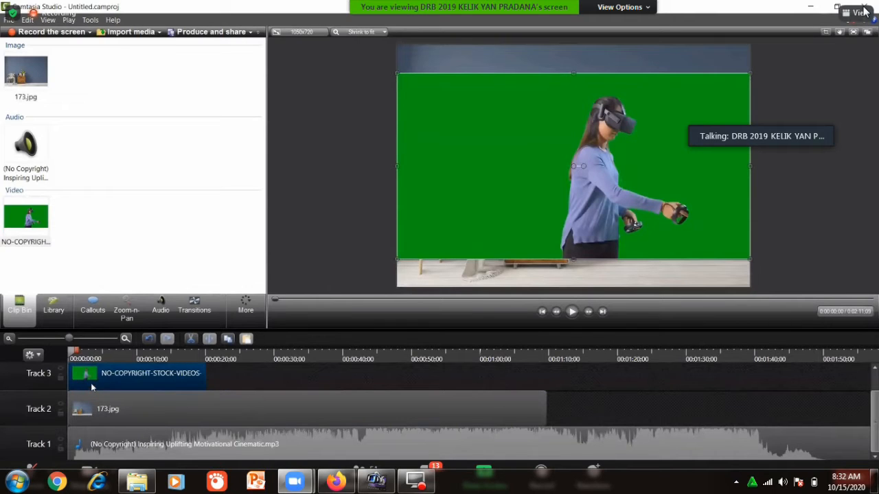
pyautogui.click(9, 20)
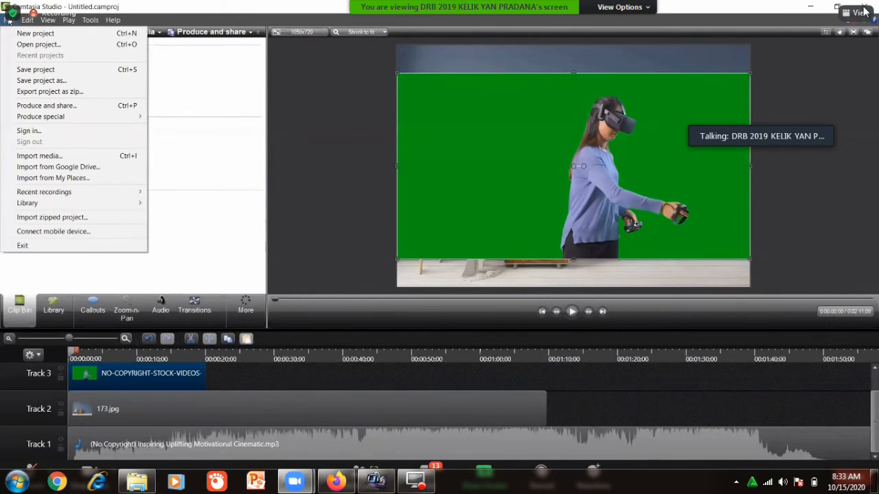
pyautogui.moveTo(28, 20)
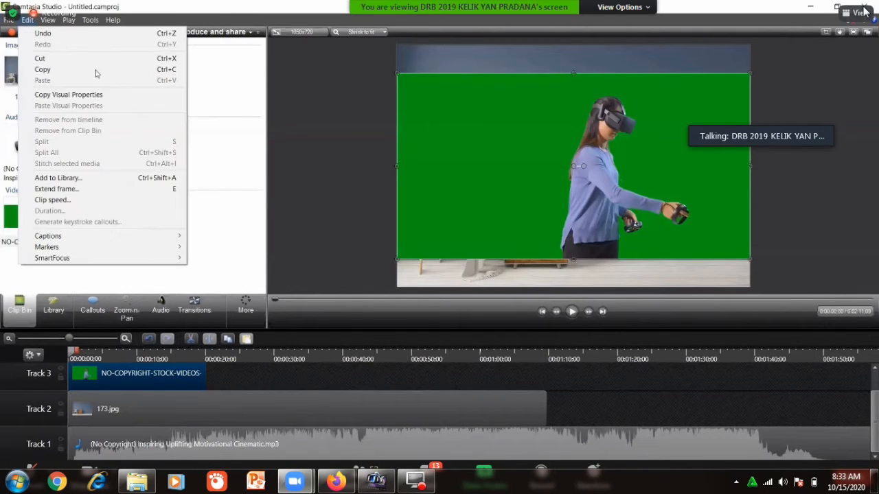
pyautogui.click(200, 111)
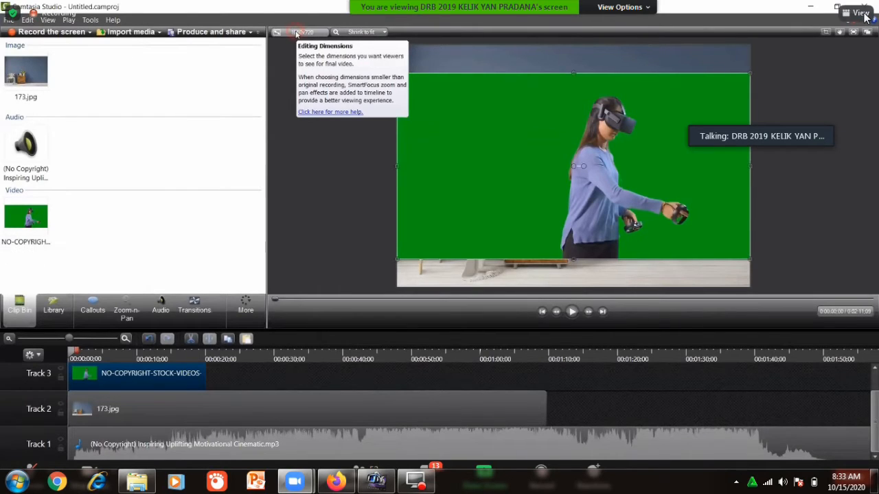
# Step: Set the editing dimensions to 720p HD (1280x720) and turn off the meeting camera
pyautogui.click(296, 33)
pyautogui.click(862, 13)
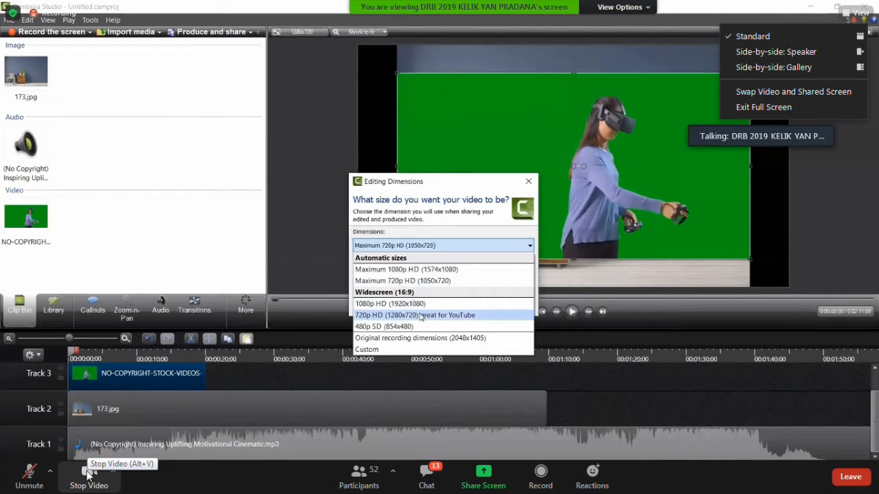
pyautogui.click(87, 472)
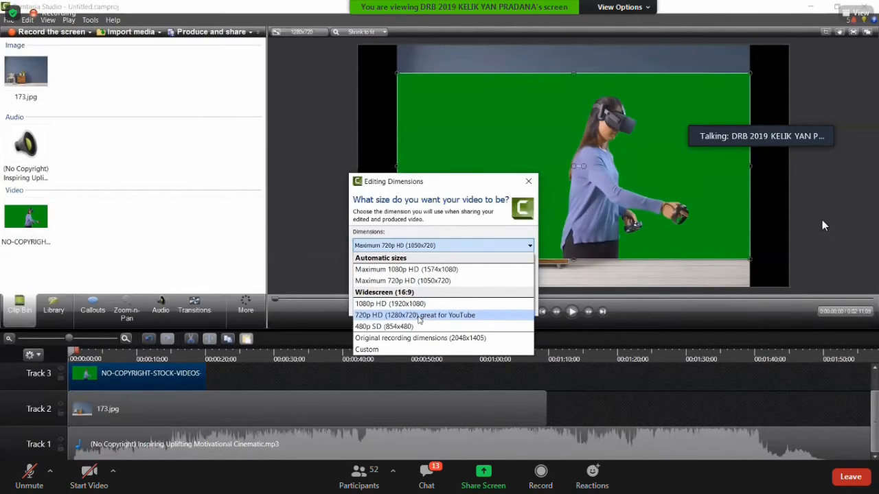
pyautogui.moveTo(782, 140)
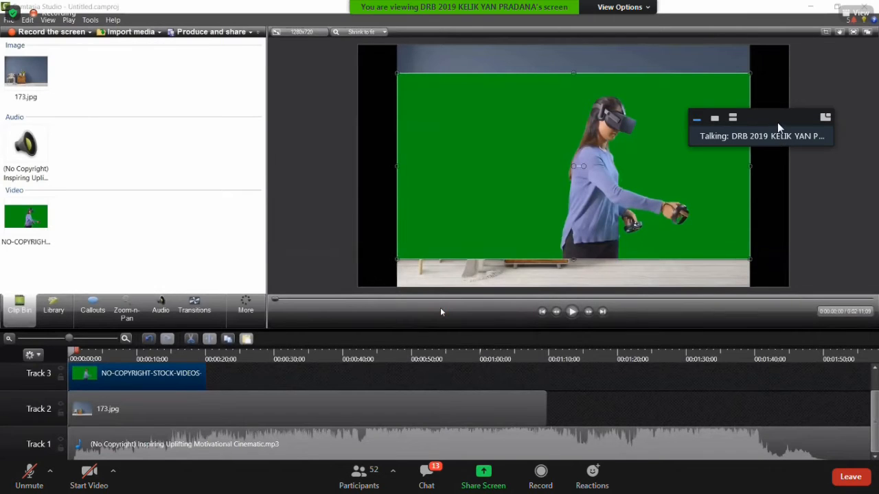
pyautogui.moveTo(778, 125); pyautogui.dragTo(757, 53)
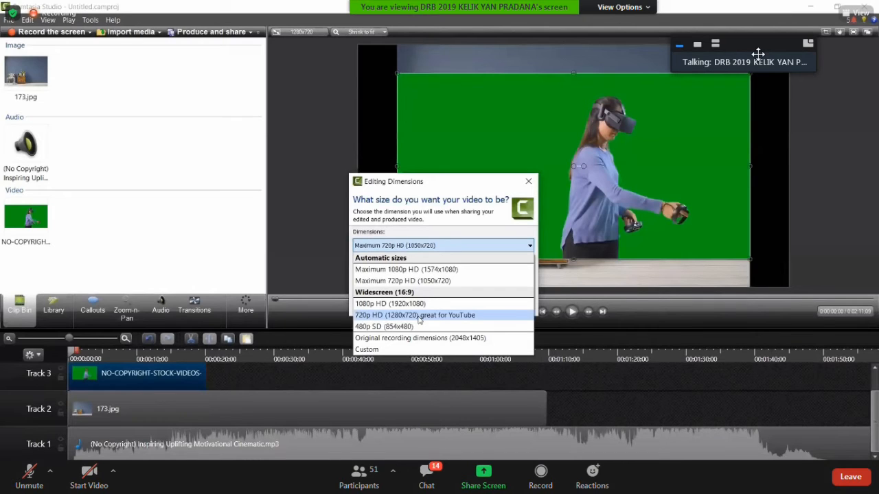
pyautogui.click(418, 317)
pyautogui.click(441, 313)
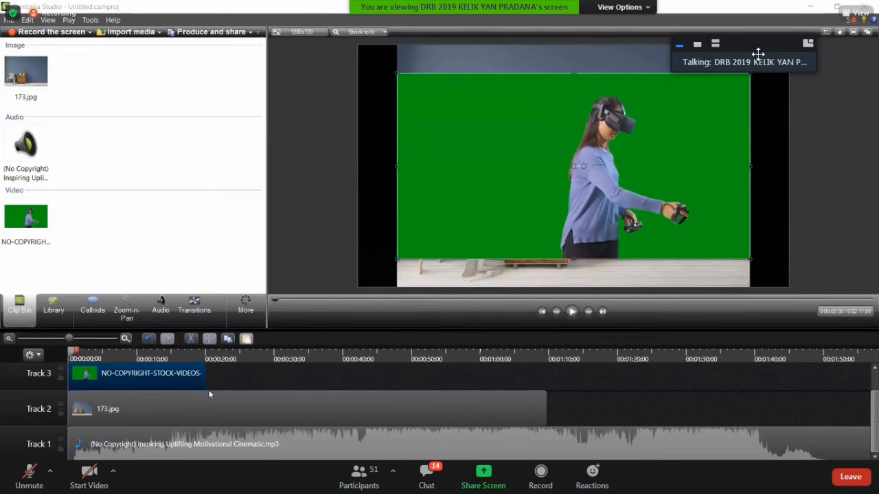
# Step: Split the 173.jpg clip on Track 2 at 0:00:20;03, where the green-screen video ends, and delete the remainder
pyautogui.click(208, 357)
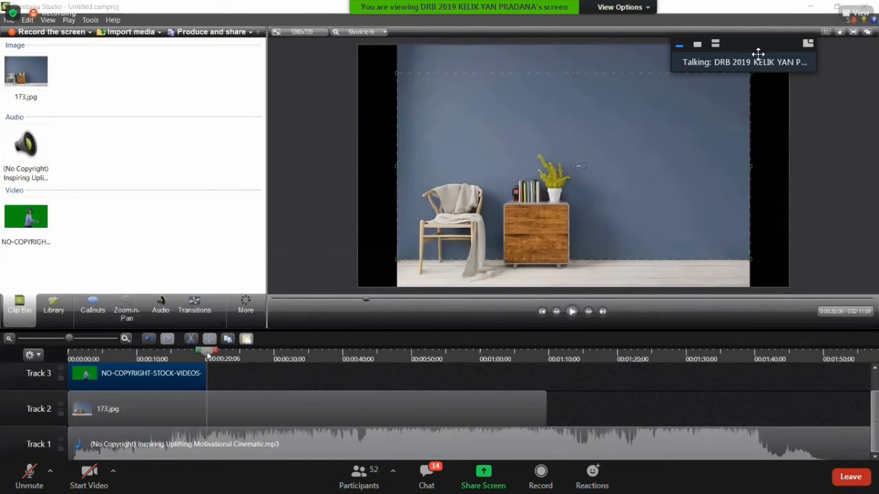
pyautogui.moveTo(208, 356); pyautogui.dragTo(206, 356)
pyautogui.click(210, 408)
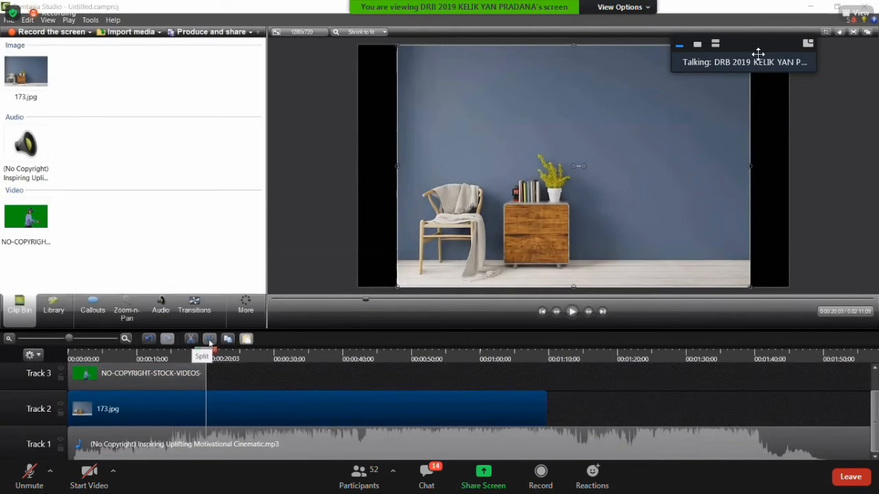
pyautogui.click(209, 341)
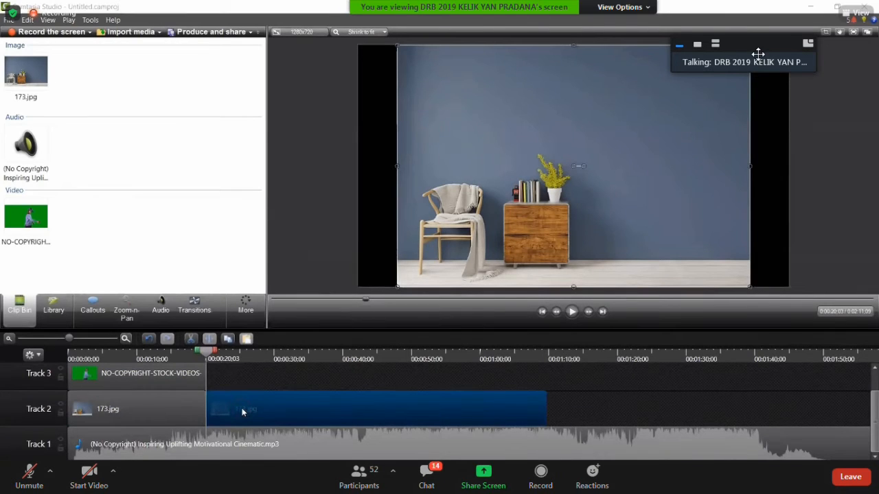
pyautogui.rightClick(242, 412)
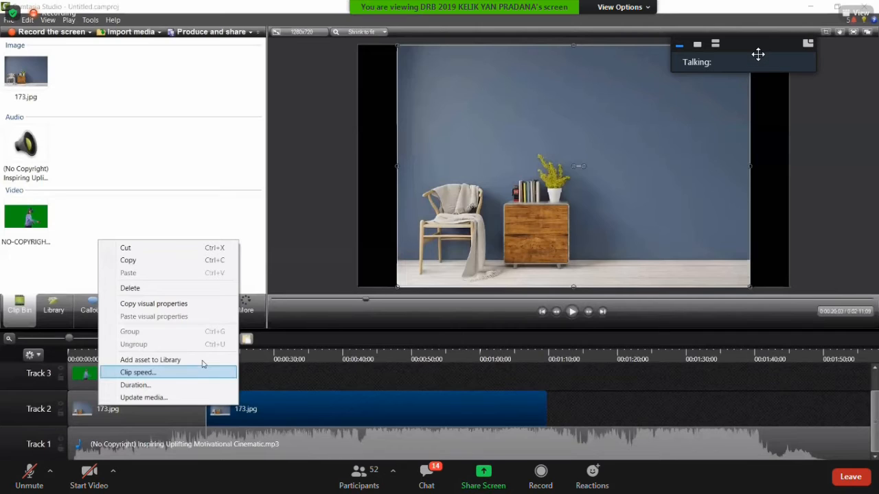
pyautogui.click(158, 288)
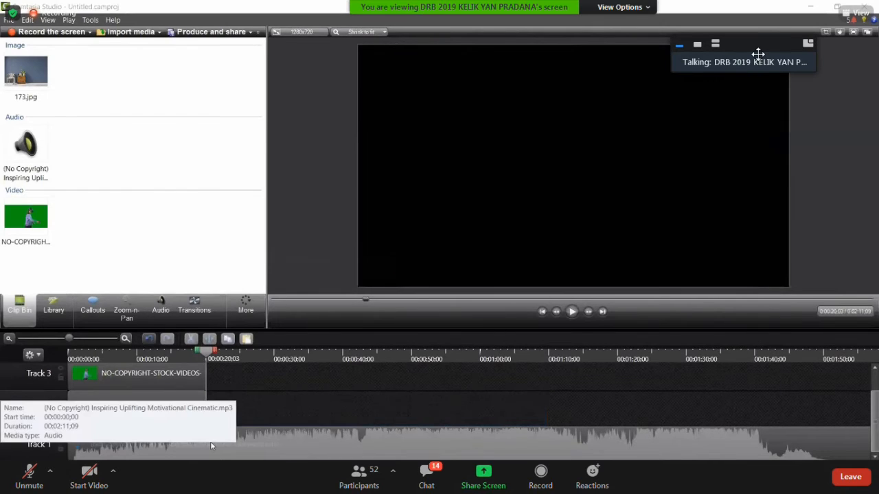
# Step: Split the music clip on Track 1 at 0:00:20;03 and delete the part after the cut
pyautogui.hotkey('ctrl', 'z')
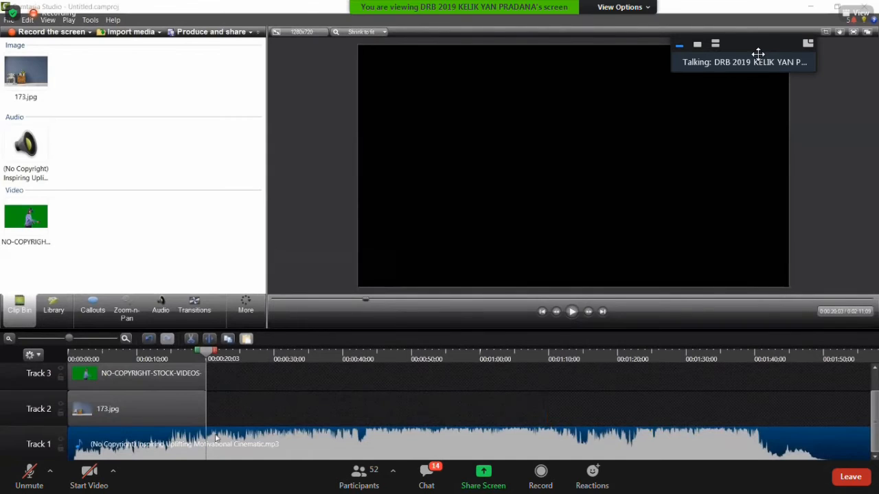
pyautogui.press('s')
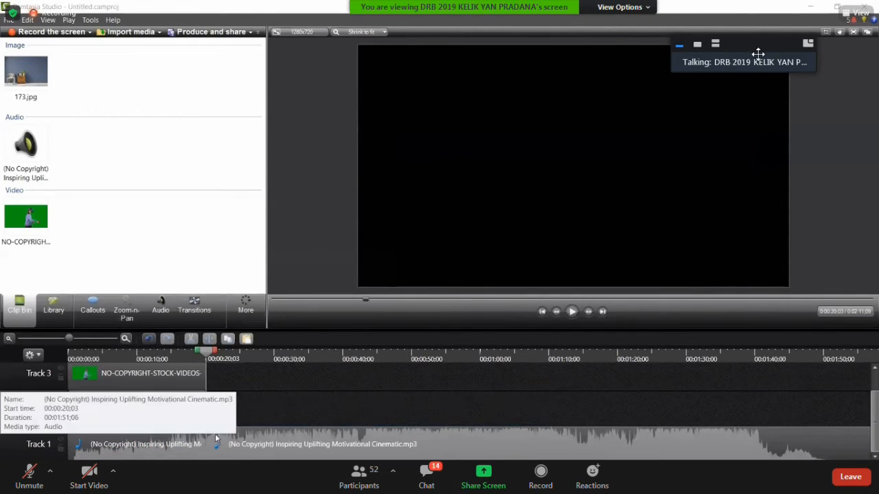
pyautogui.click(273, 453)
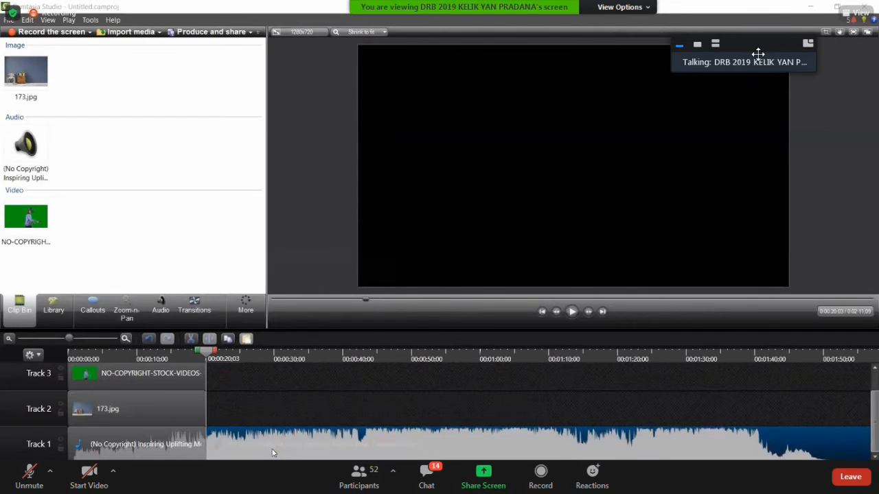
pyautogui.press('Delete')
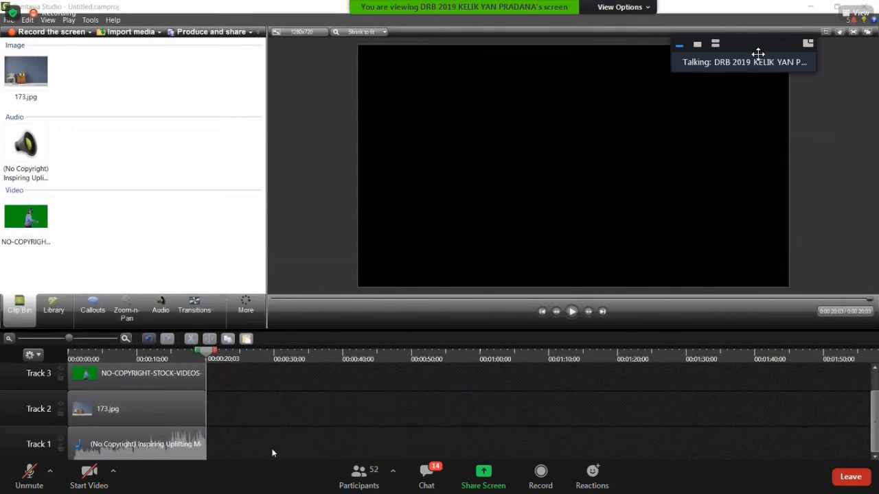
# Step: Preview the composite by moving the playhead back to about 0:00:16;07
pyautogui.click(184, 354)
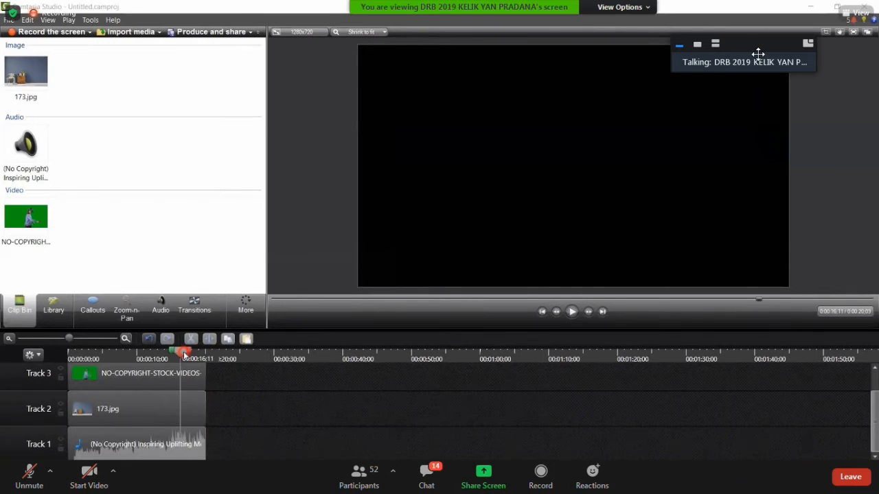
pyautogui.moveTo(184, 354); pyautogui.dragTo(183, 355)
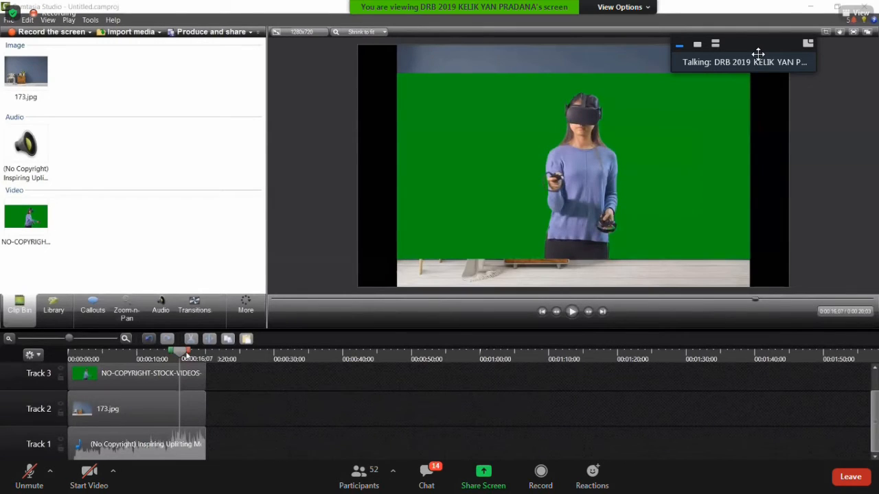
# Step: Enlarge the 173.jpg room image and reposition it so it fills the whole canvas
pyautogui.click(137, 409)
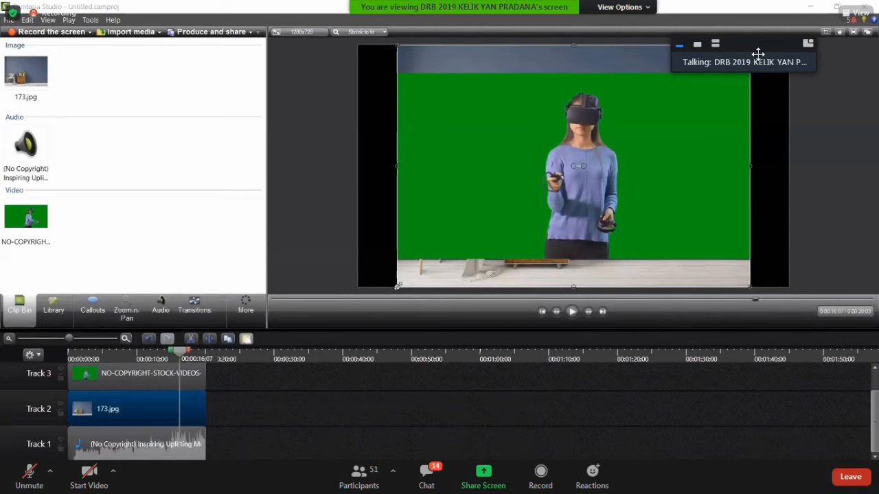
pyautogui.moveTo(397, 286); pyautogui.dragTo(269, 365)
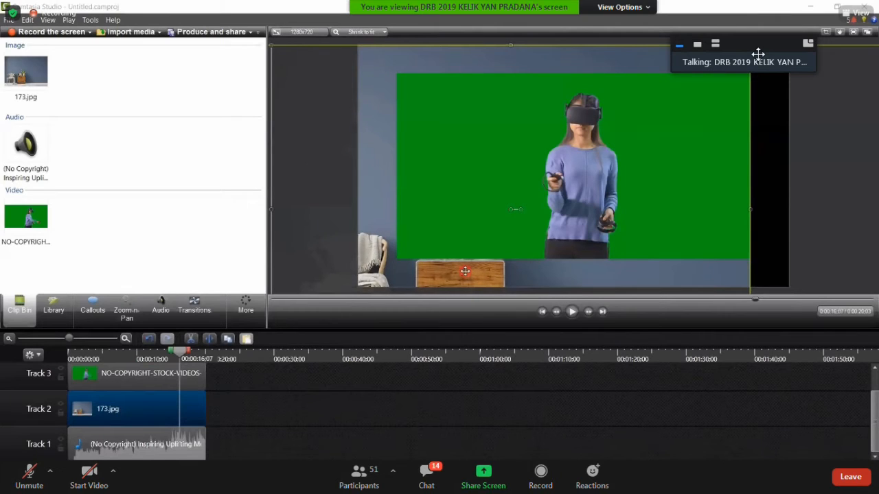
pyautogui.moveTo(466, 272); pyautogui.dragTo(521, 245)
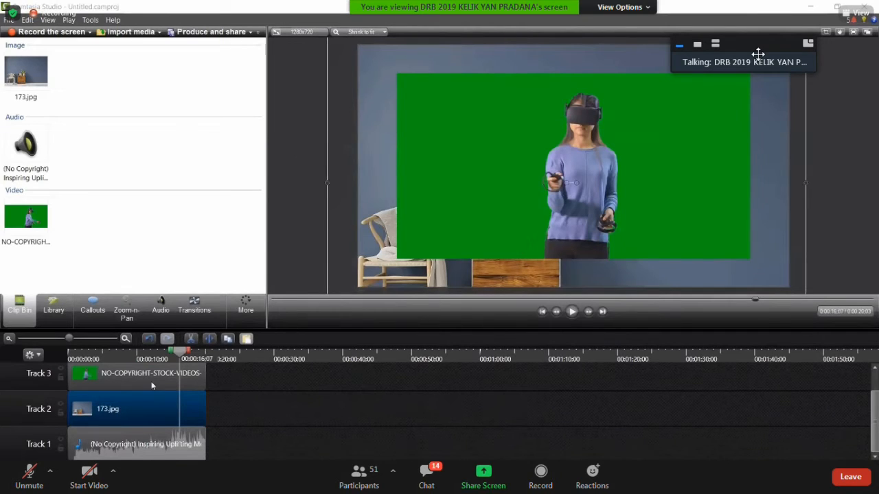
# Step: Enlarge the green-screen video to about 72% scale and place the woman at the right of the room, about X 264, Y -7
pyautogui.click(136, 378)
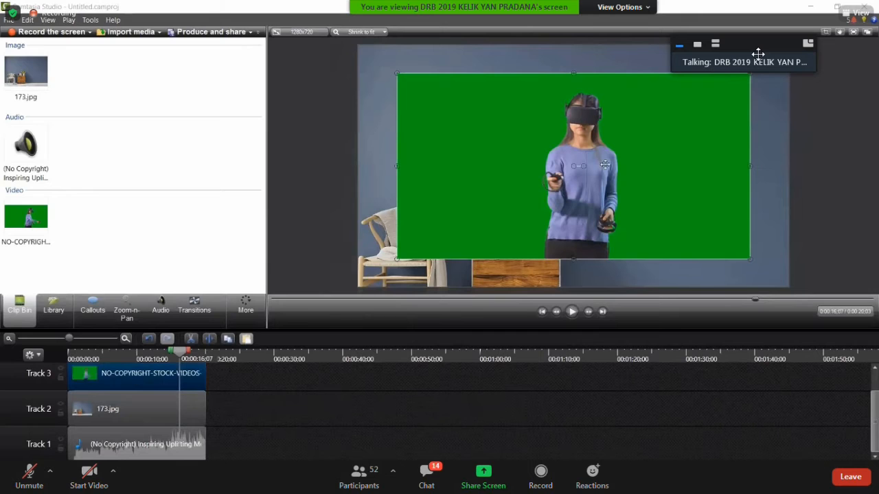
pyautogui.moveTo(604, 166); pyautogui.dragTo(649, 196)
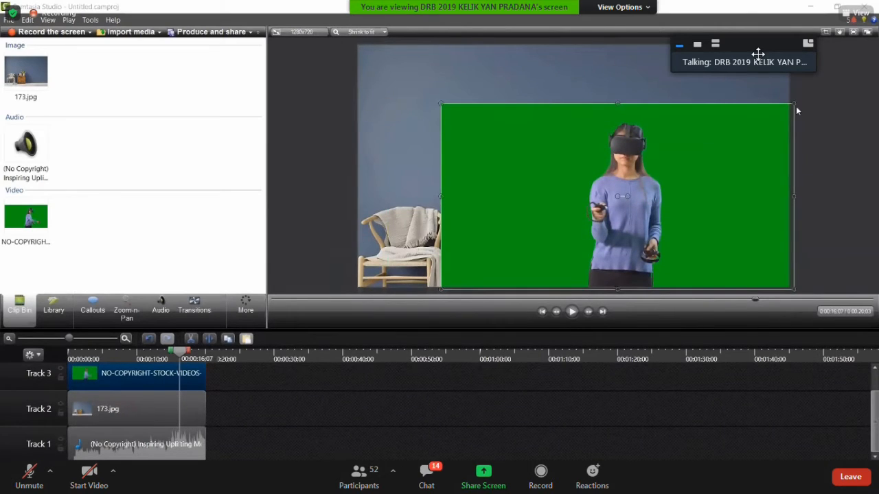
pyautogui.moveTo(796, 107); pyautogui.dragTo(846, 45)
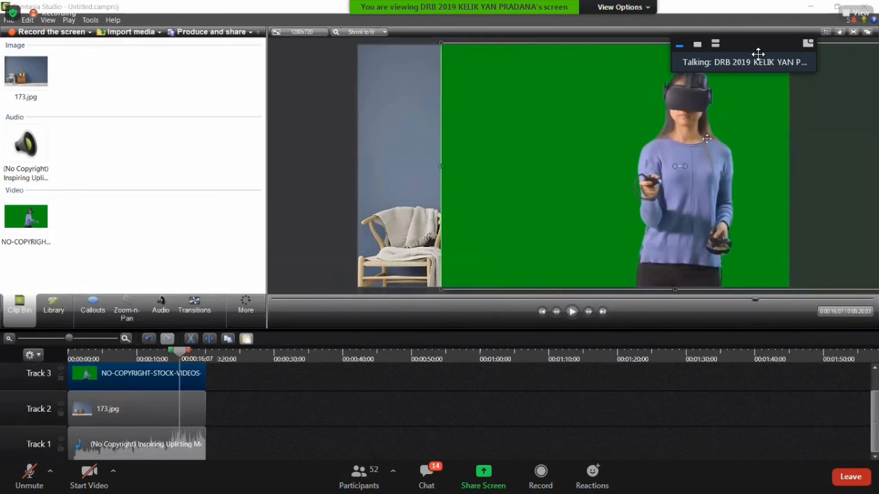
pyautogui.moveTo(707, 139); pyautogui.dragTo(693, 139)
pyautogui.click(340, 139)
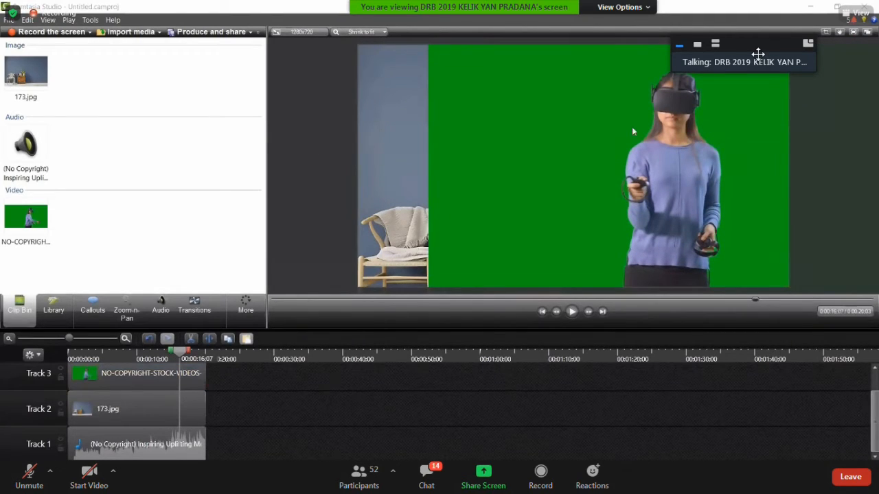
# Step: Enable the Remove a color effect in the visual properties of the green-screen video on Track 3
pyautogui.click(680, 165)
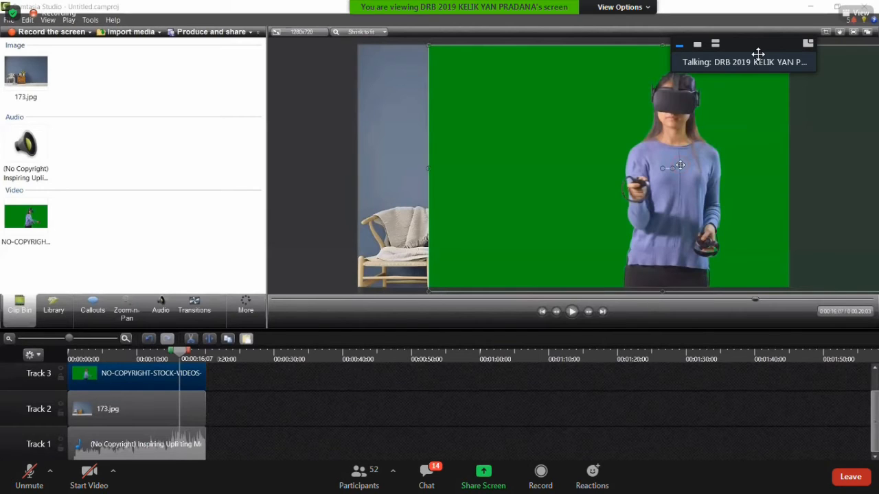
pyautogui.click(251, 312)
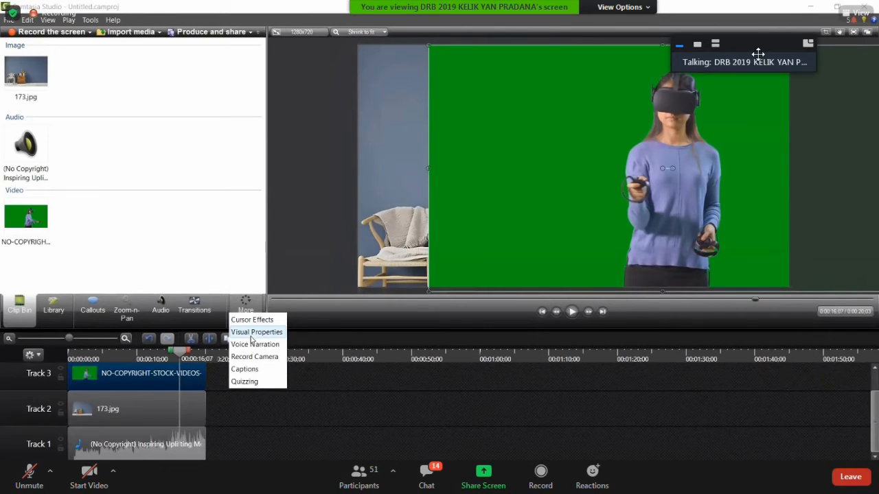
pyautogui.click(254, 333)
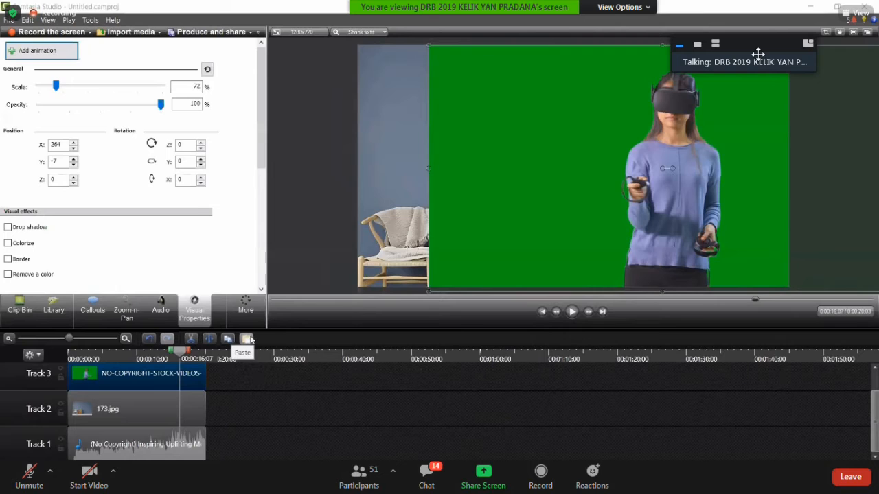
pyautogui.click(263, 161)
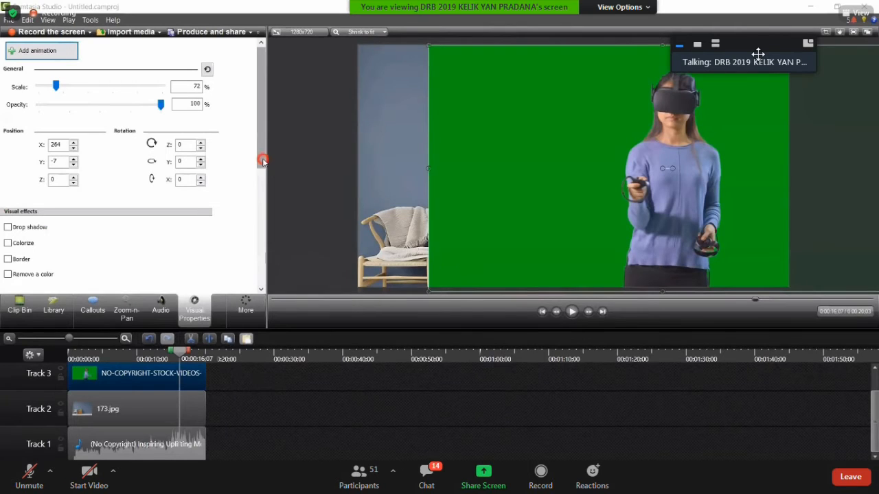
pyautogui.moveTo(262, 161); pyautogui.dragTo(262, 194)
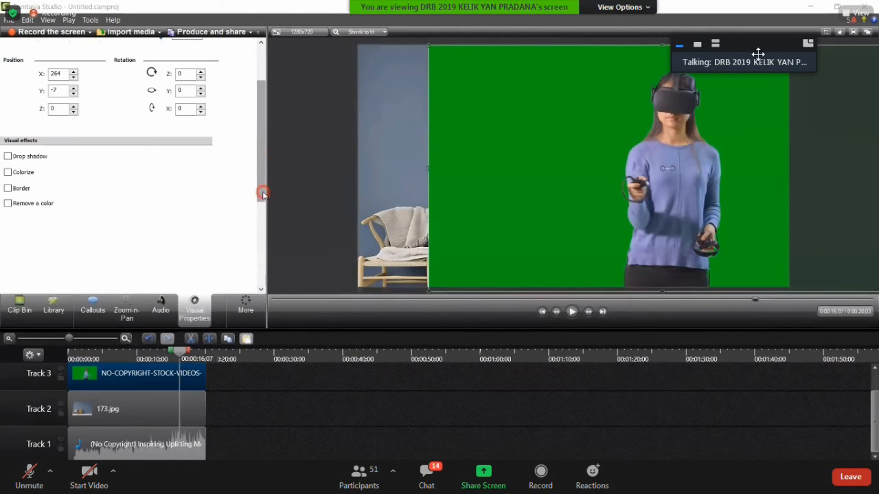
pyautogui.click(24, 209)
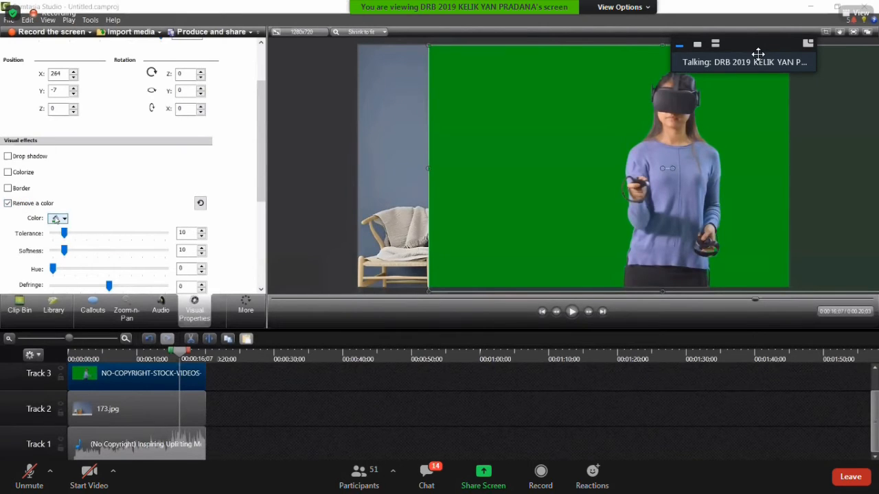
# Step: Sample the green backdrop from the preview as the color to remove from the video
pyautogui.click(262, 213)
pyautogui.scroll(-1, 262, 213)
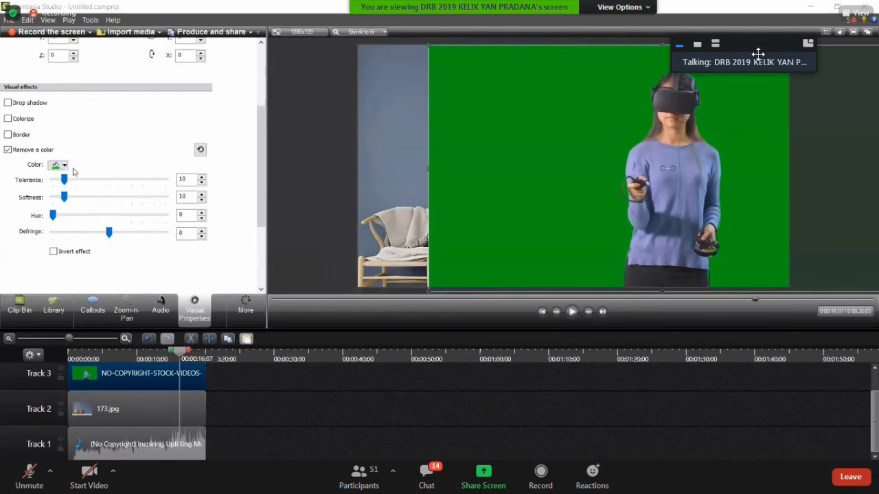
pyautogui.click(64, 166)
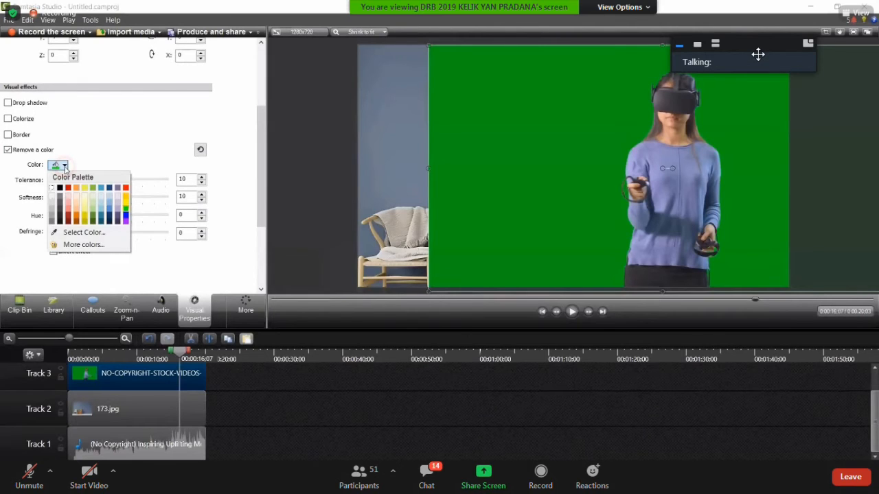
pyautogui.click(76, 234)
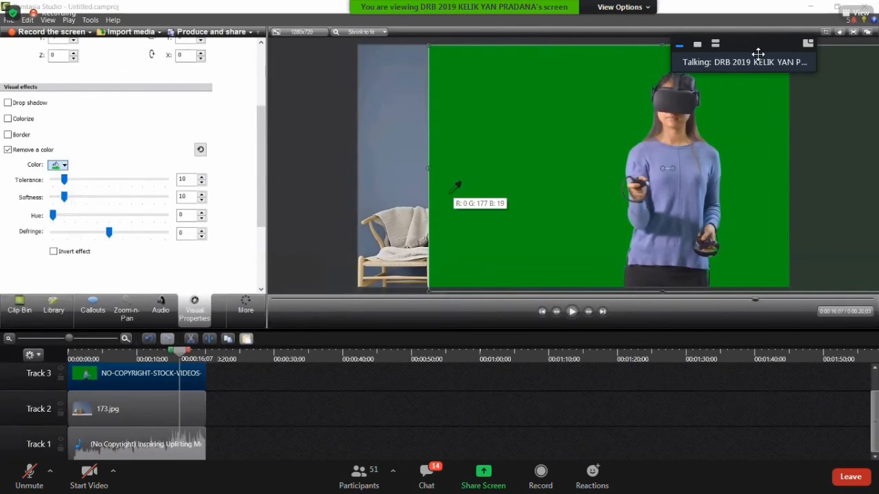
pyautogui.click(483, 180)
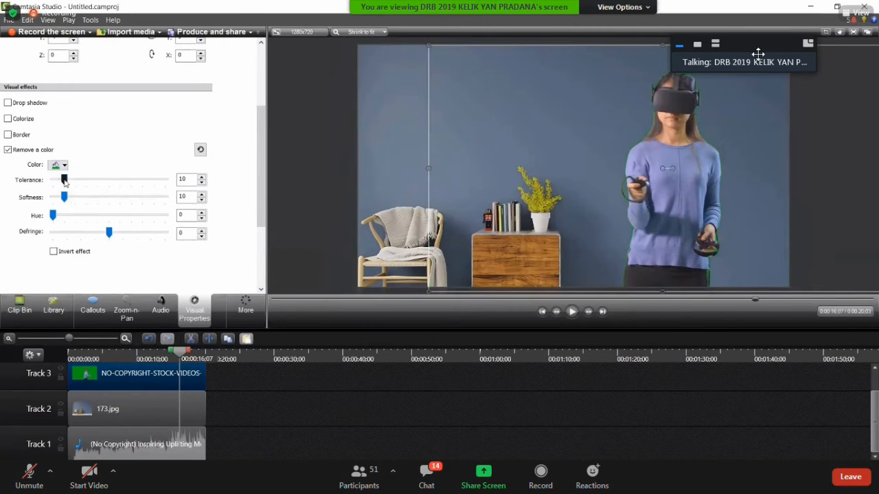
# Step: Set the color removal tolerance to 44 and softness to 15, and play the result from about 0:00:08;02
pyautogui.moveTo(64, 180); pyautogui.dragTo(70, 199)
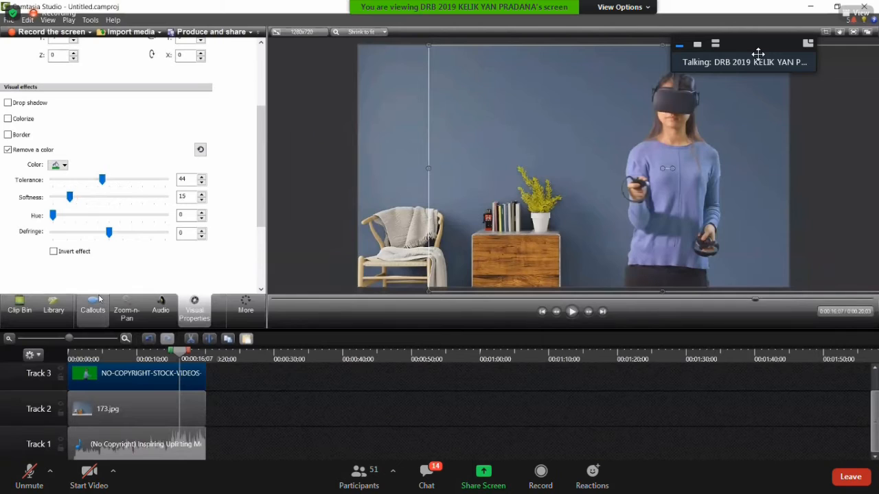
pyautogui.click(124, 352)
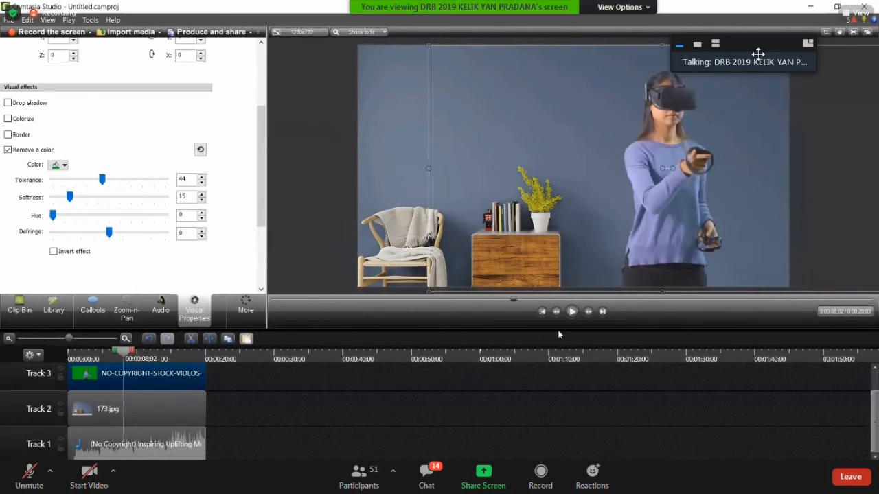
pyautogui.click(573, 312)
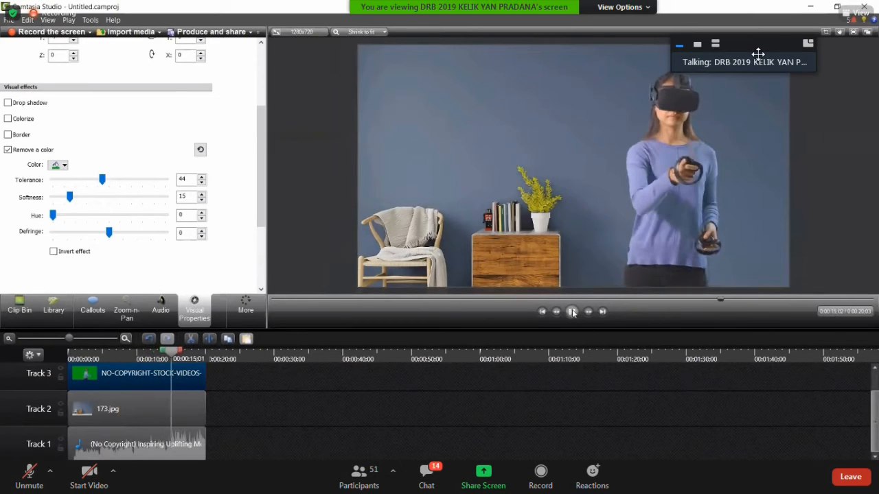
# Step: Add a plain rectangle callout with text at 0:00:15;16 on a new track above the green-screen video
pyautogui.moveTo(874, 423); pyautogui.dragTo(873, 405)
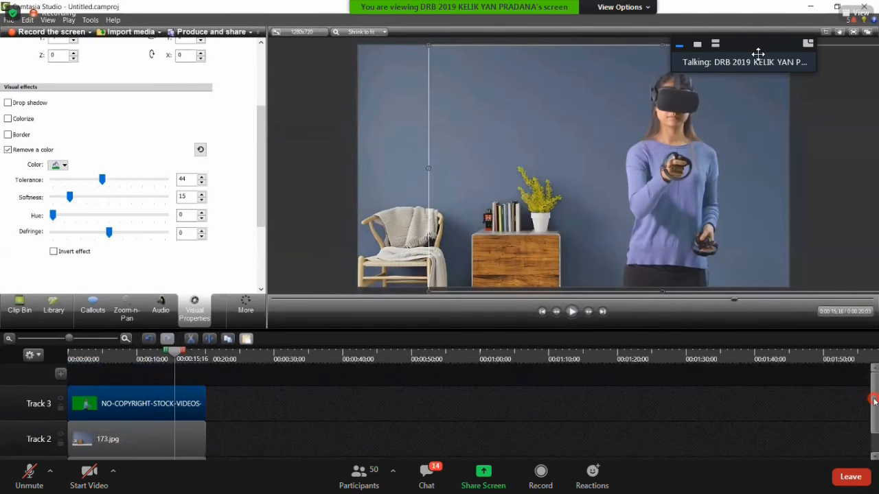
pyautogui.click(91, 309)
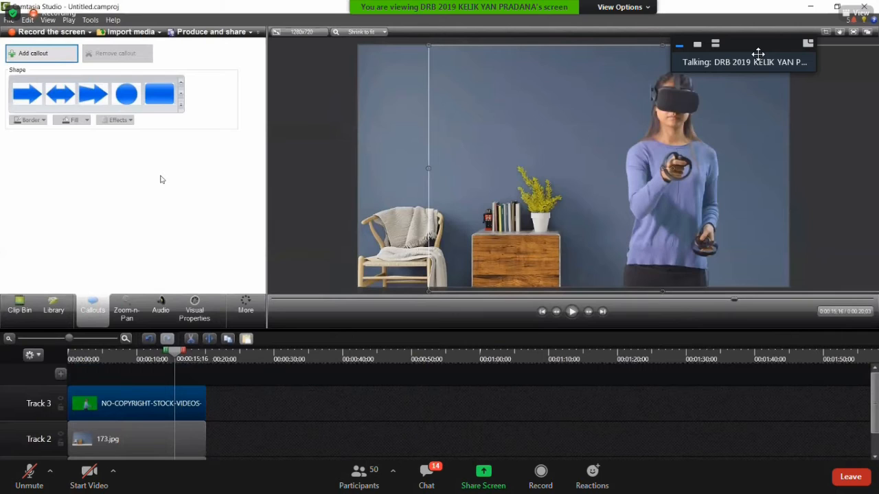
pyautogui.click(181, 108)
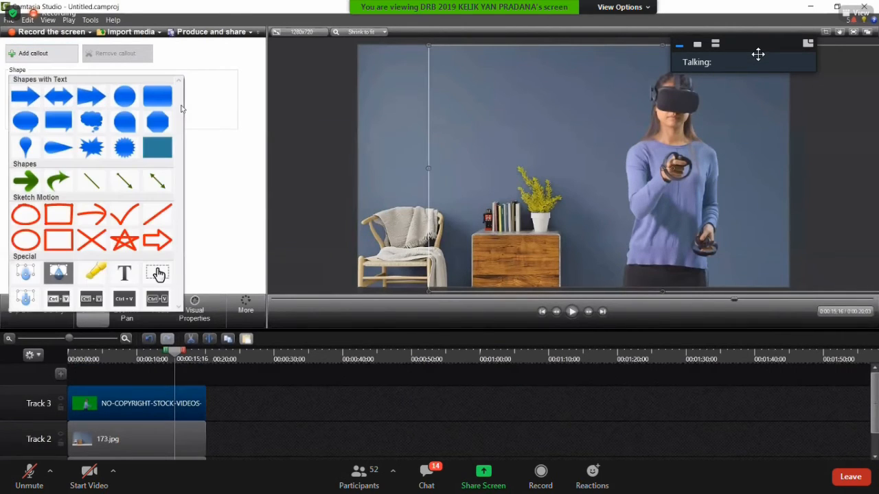
pyautogui.click(153, 150)
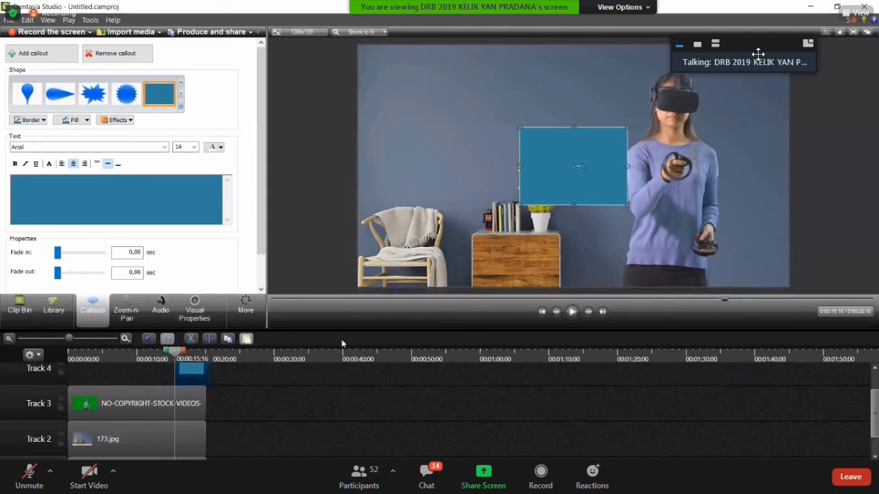
# Step: Retime the rectangle callout to span about 4 to 16 seconds and reshape it into a wide, thin banner low in the frame
pyautogui.click(187, 375)
pyautogui.moveTo(187, 376)
pyautogui.mouseDown()
pyautogui.moveTo(108, 377)
pyautogui.moveTo(182, 377)
pyautogui.mouseUp()
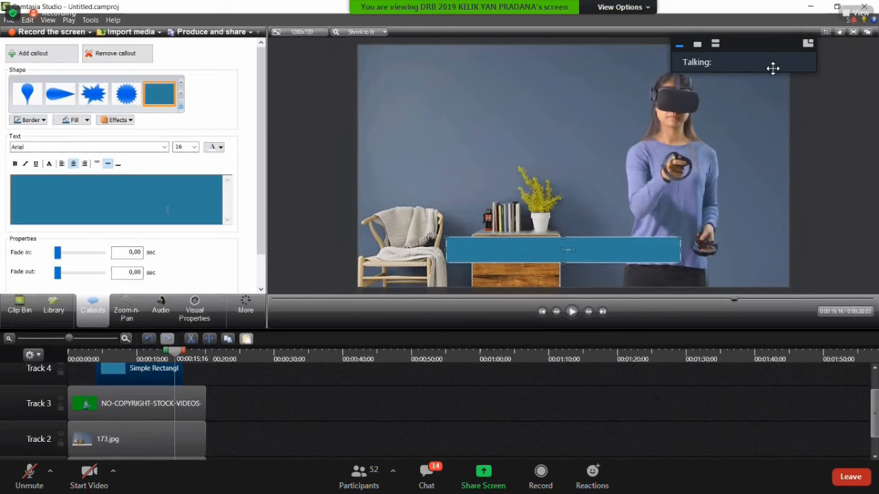
pyautogui.moveTo(772, 67); pyautogui.dragTo(460, 83)
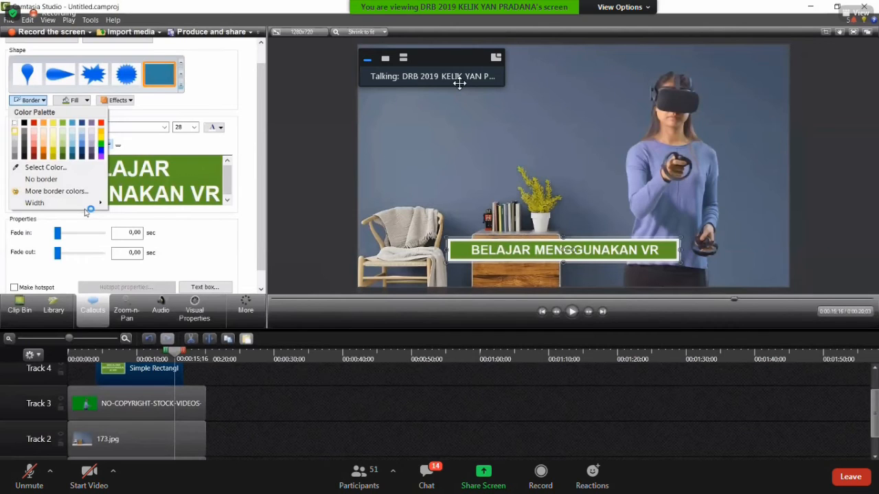
# Step: Style the banner with green fill, a white border and bold 28-point text "BELAJAR MENGGUNAKAN VR", and play it back
pyautogui.moveTo(86, 205)
pyautogui.click(156, 271)
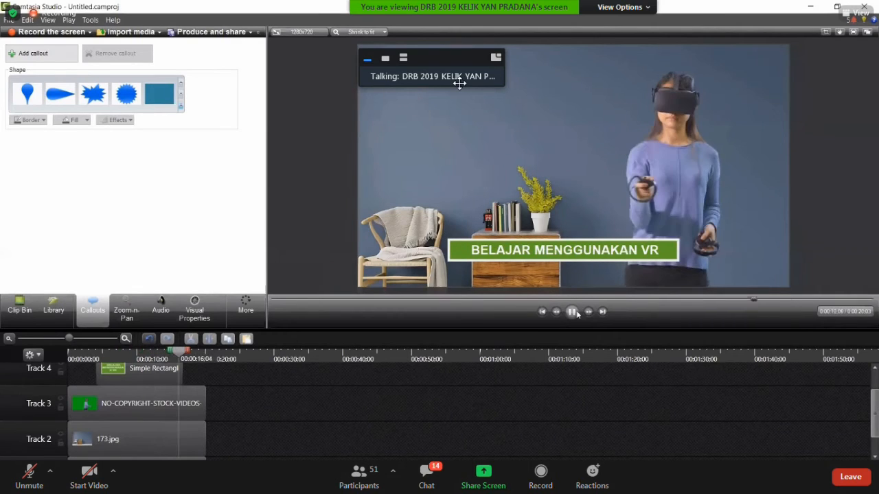
pyautogui.click(575, 312)
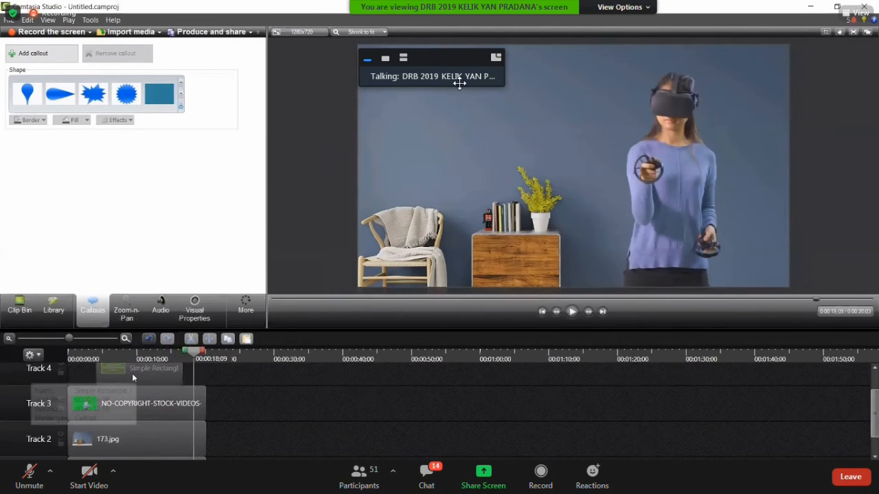
# Step: Set the callout's fade in to 1.40 s and fade out to 1.20 s, and trim the end of its clip to shorten it
pyautogui.click(133, 374)
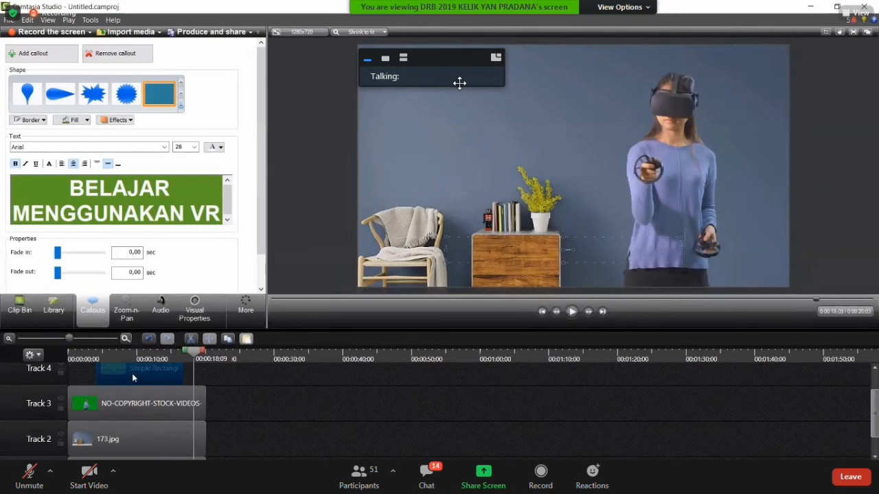
pyautogui.scroll(-1, 112, 217)
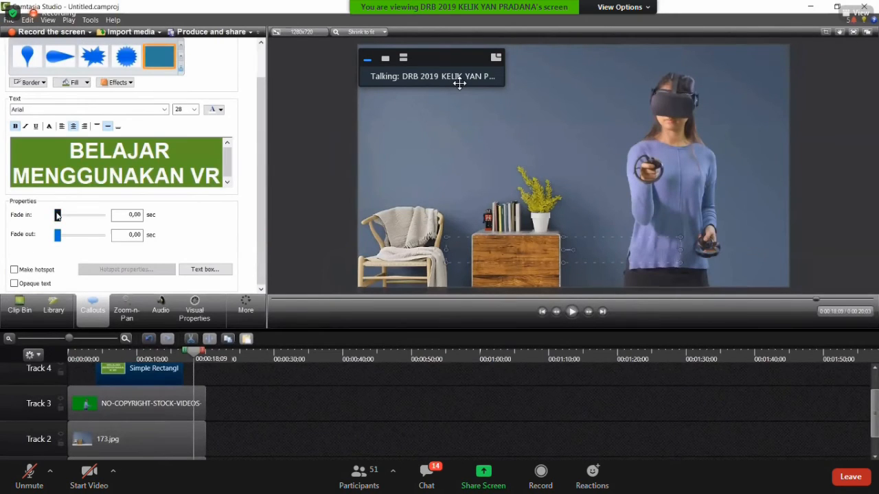
pyautogui.moveTo(57, 216); pyautogui.dragTo(70, 238)
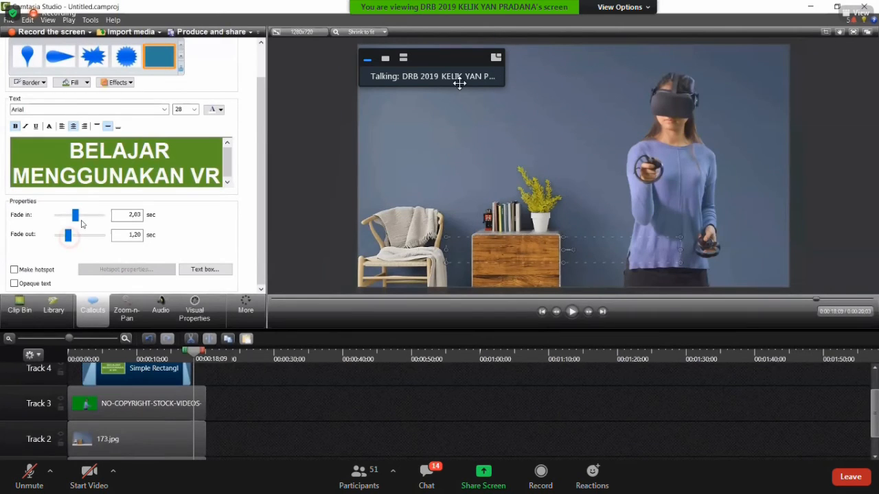
pyautogui.moveTo(75, 216); pyautogui.dragTo(69, 216)
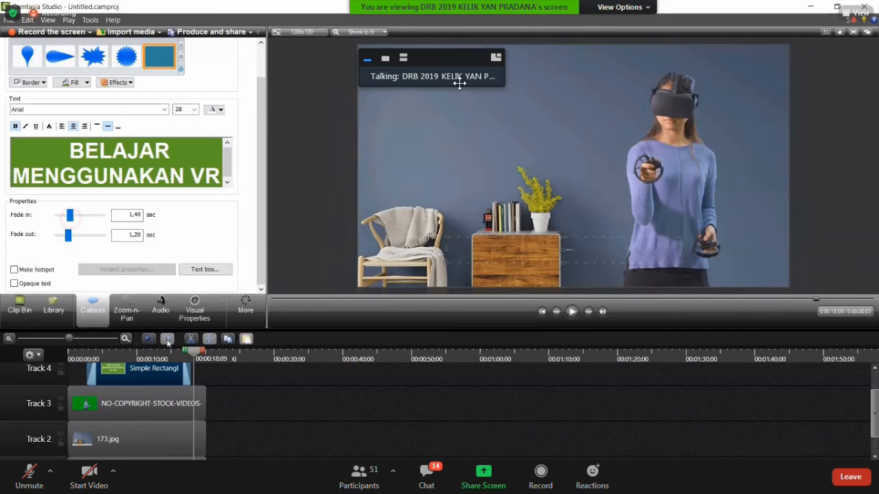
pyautogui.moveTo(191, 369); pyautogui.dragTo(176, 369)
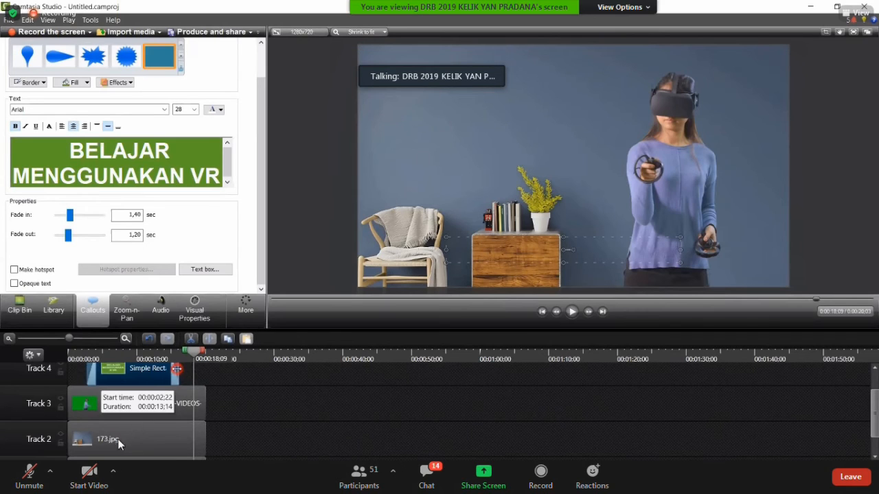
# Step: Turn on the meeting camera
pyautogui.click(90, 475)
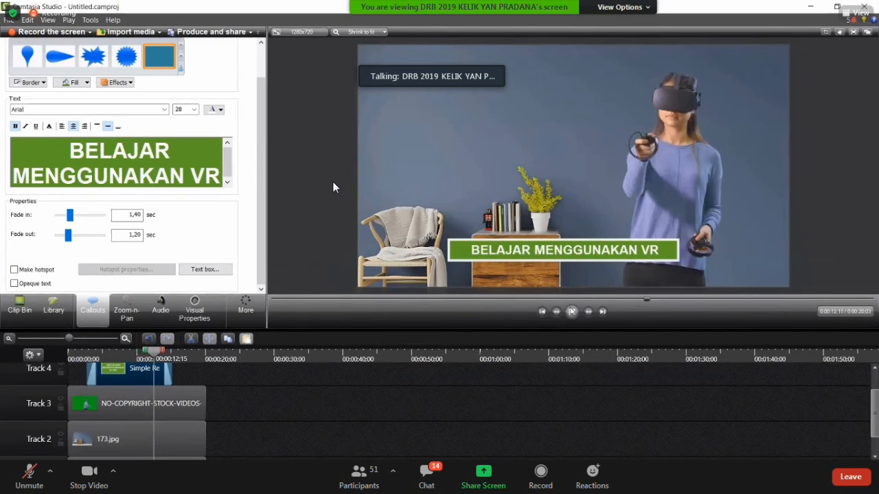
pyautogui.moveTo(412, 59)
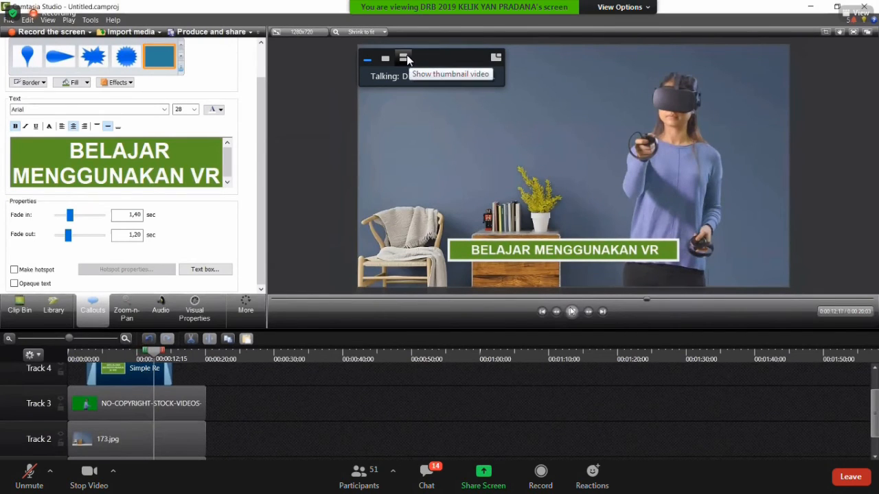
# Step: Show the meeting's speaker thumbnail and choose the MP4 only (up to 720p) preset for producing the video
pyautogui.click(386, 59)
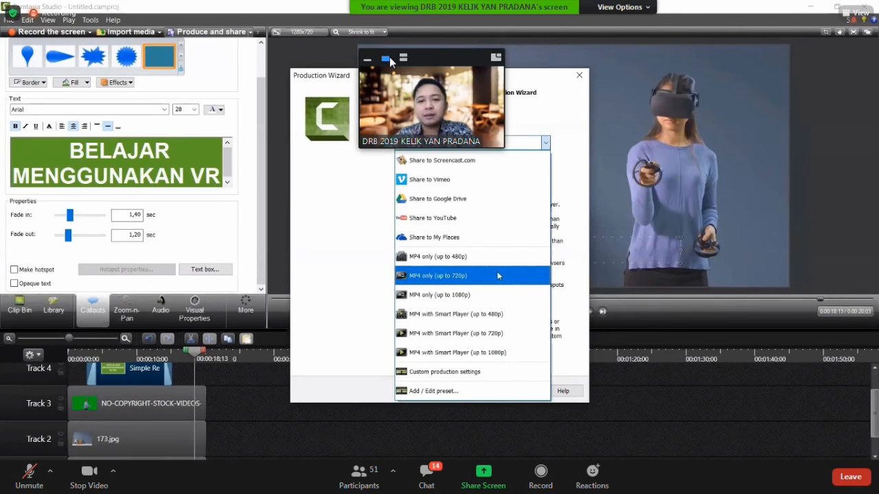
pyautogui.click(499, 275)
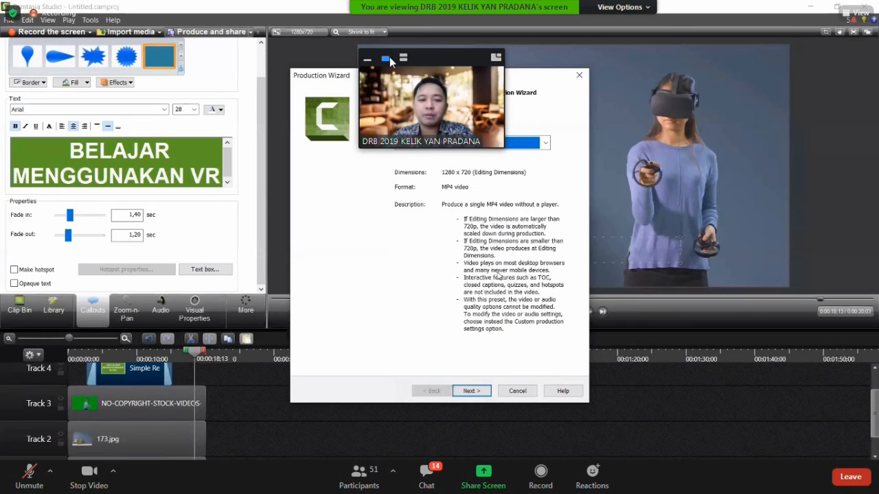
pyautogui.click(470, 391)
# Step: Name the production "BELAJAR MENGGUNAKAN VIRTUAL", and collapse the meeting's speaker thumbnail and move it clear of the wizard
pyautogui.write('BEL')
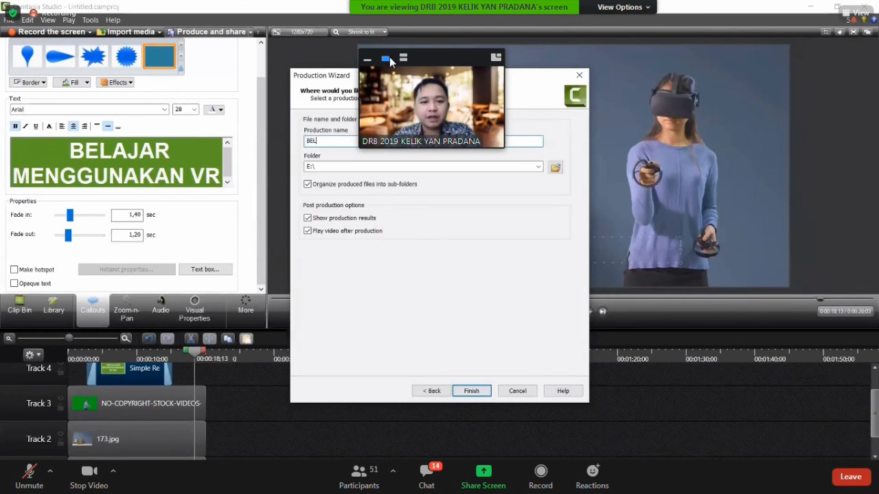
pyautogui.write('AJAR M')
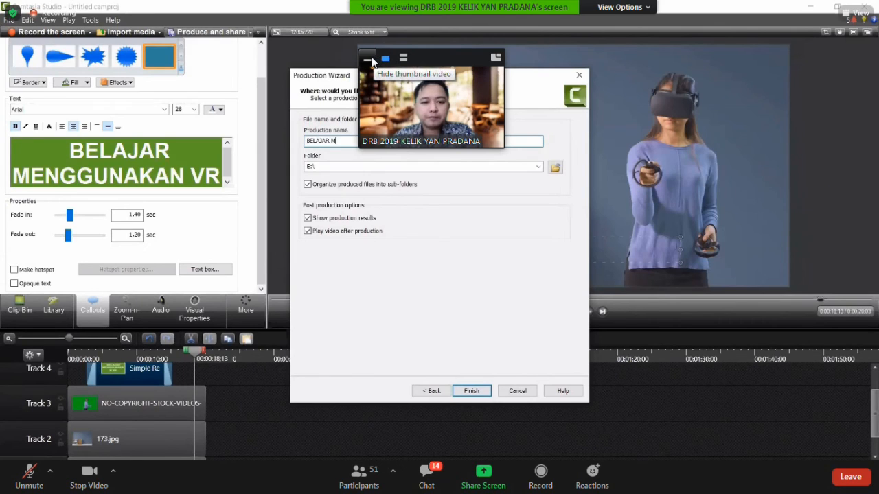
pyautogui.click(370, 60)
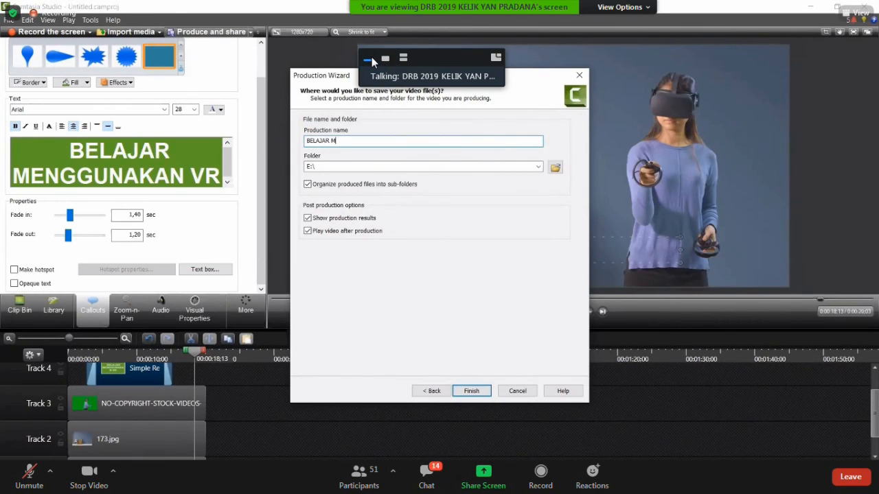
pyautogui.write('ENGG')
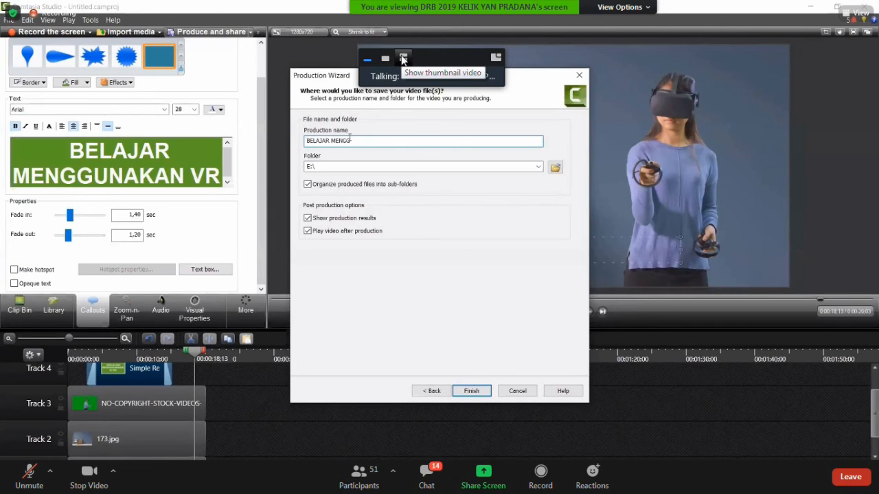
pyautogui.write('UNAKAN V')
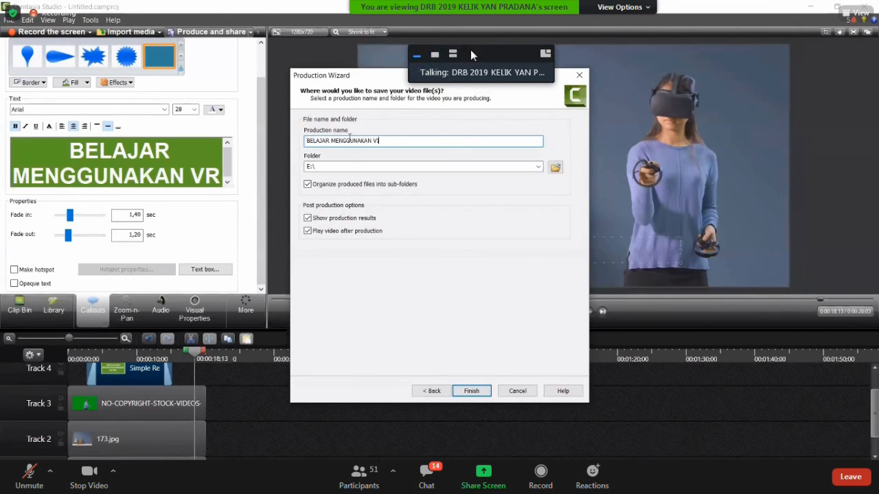
pyautogui.moveTo(470, 50); pyautogui.dragTo(795, 50)
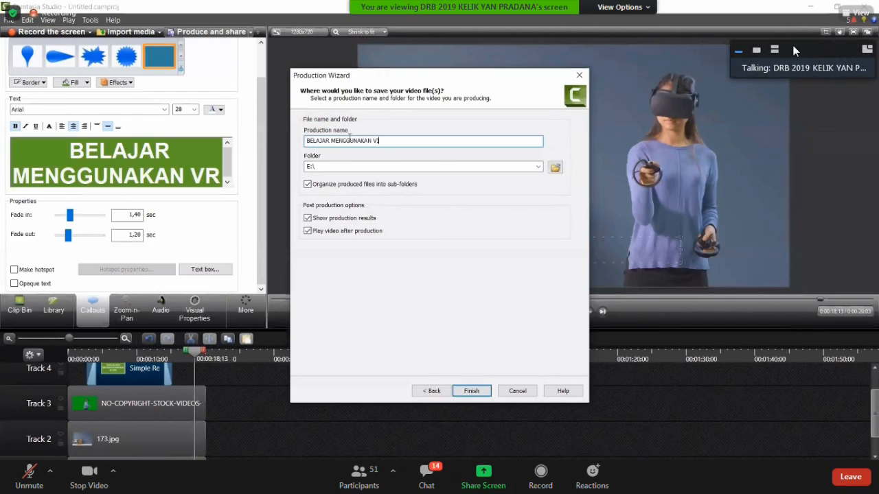
pyautogui.write('IRTUAL')
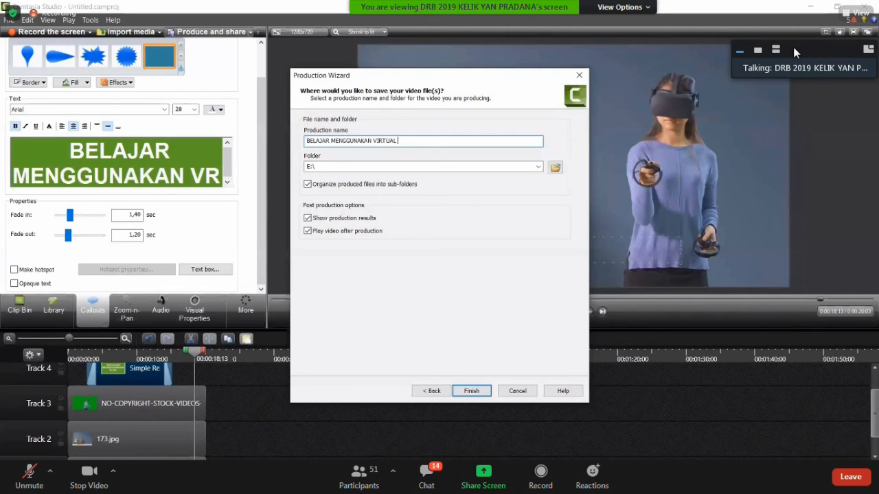